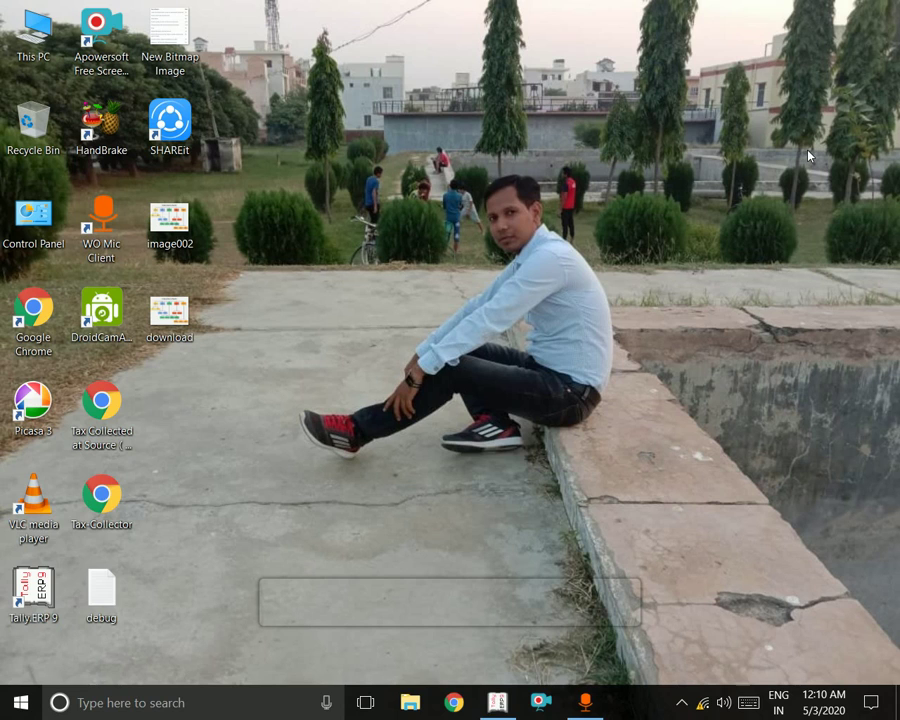
Switch to Tally.ERP 9 and open the payroll Salary Details definition for the Administration Dep group.
{"action": "left_click", "coordinate": [496, 704]}
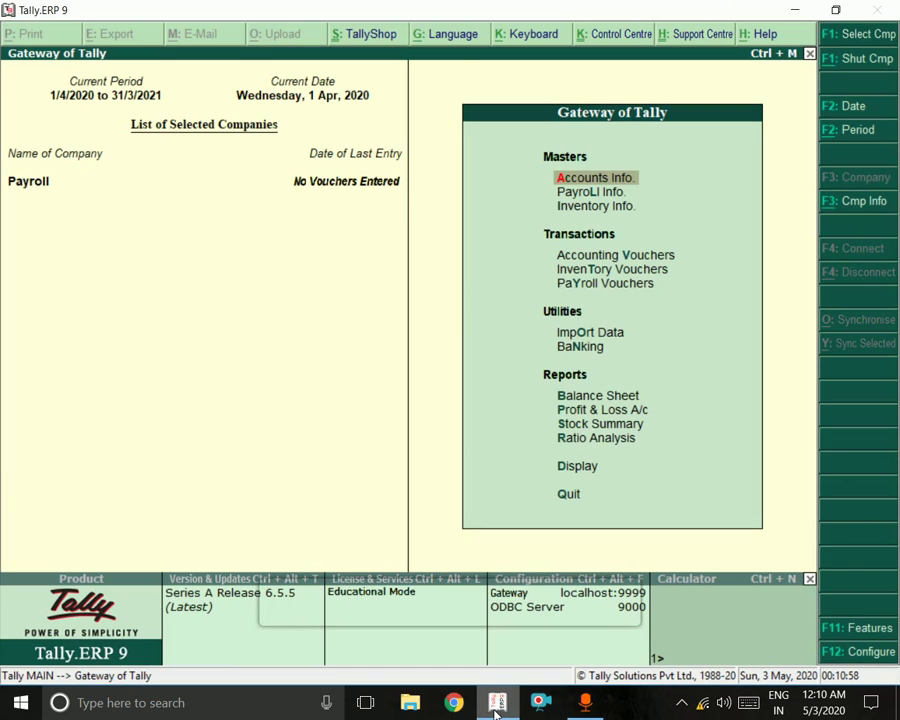
{"action": "key", "text": "Down"}
{"action": "key", "text": "Return"}
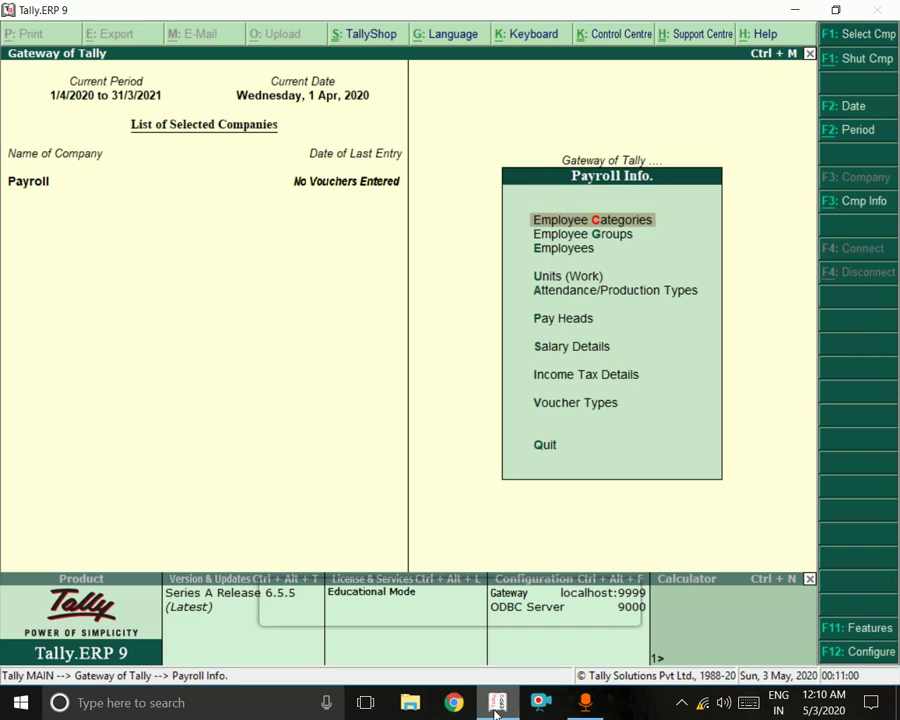
{"action": "key", "text": "Down"}
{"action": "key", "text": "Down"}
{"action": "key", "text": "Down"}
{"action": "key", "text": "Down"}
{"action": "key", "text": "Down"}
{"action": "key", "text": "Down"}
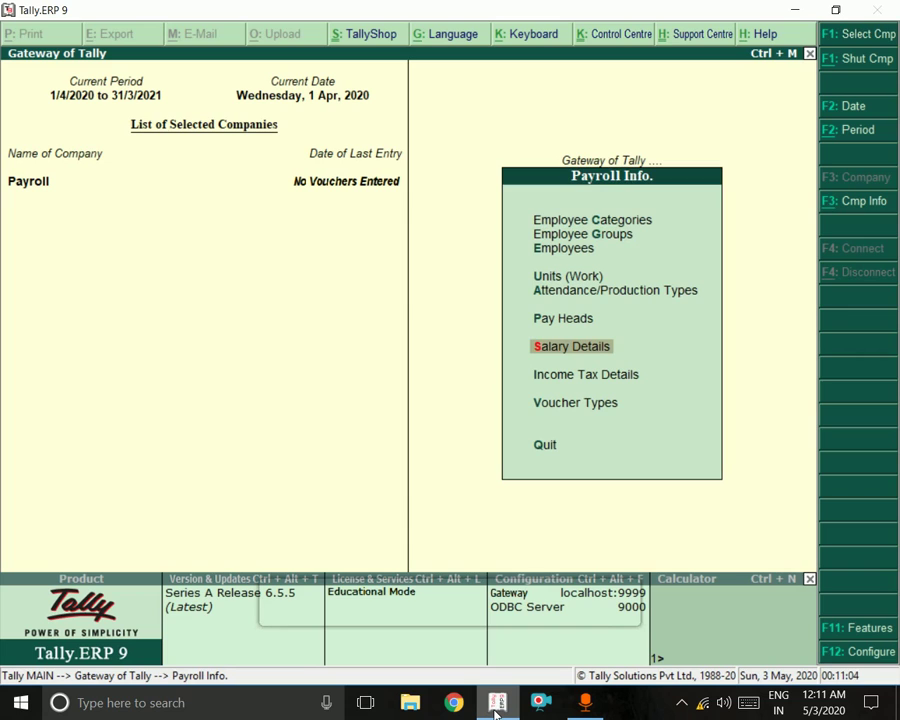
{"action": "key", "text": "Return"}
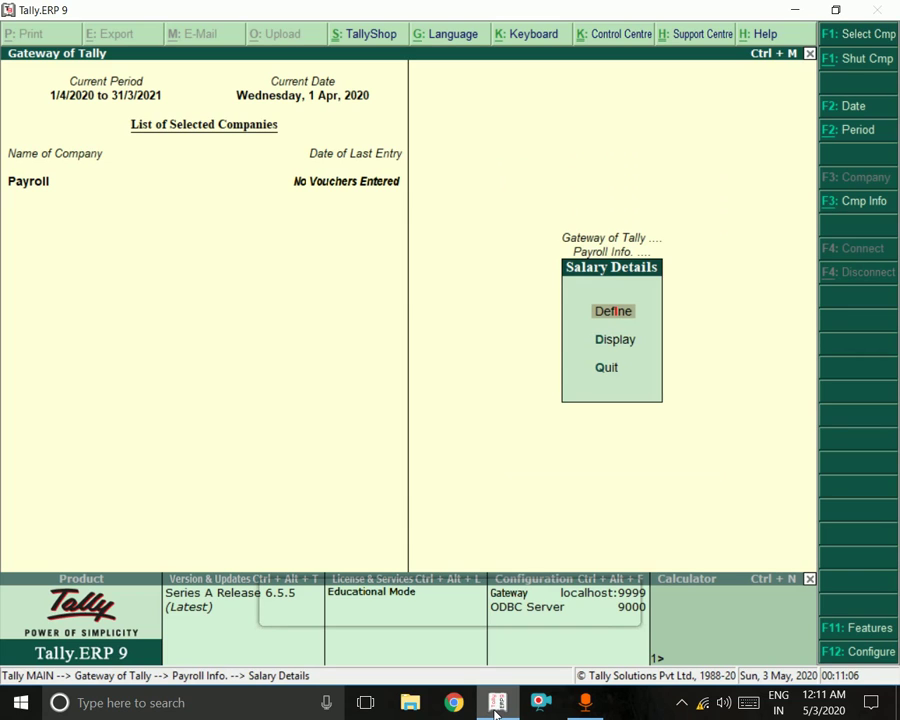
{"action": "key", "text": "Return"}
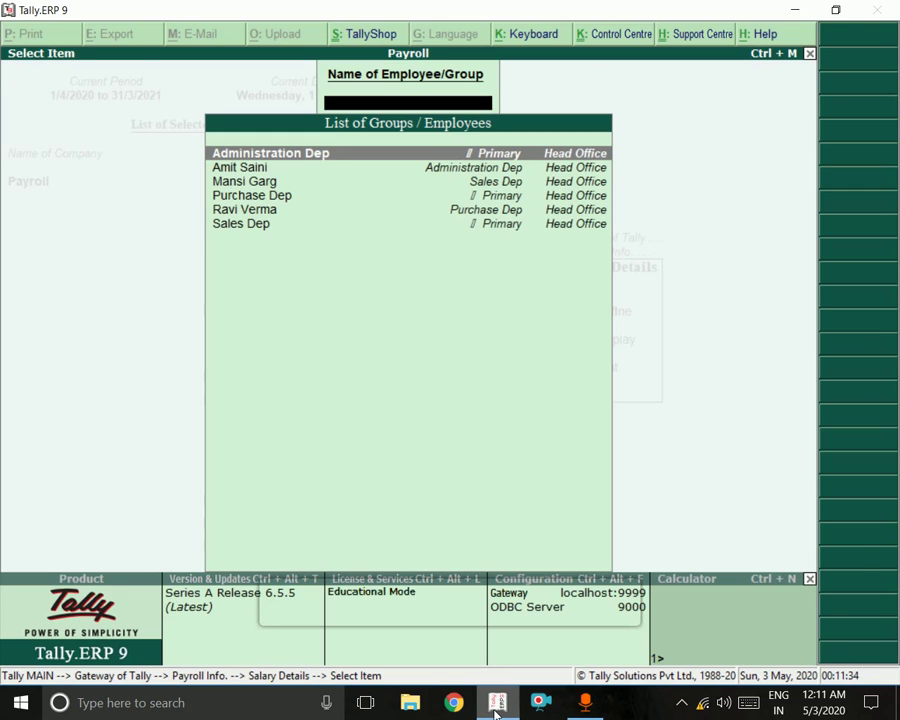
{"action": "key", "text": "Return"}
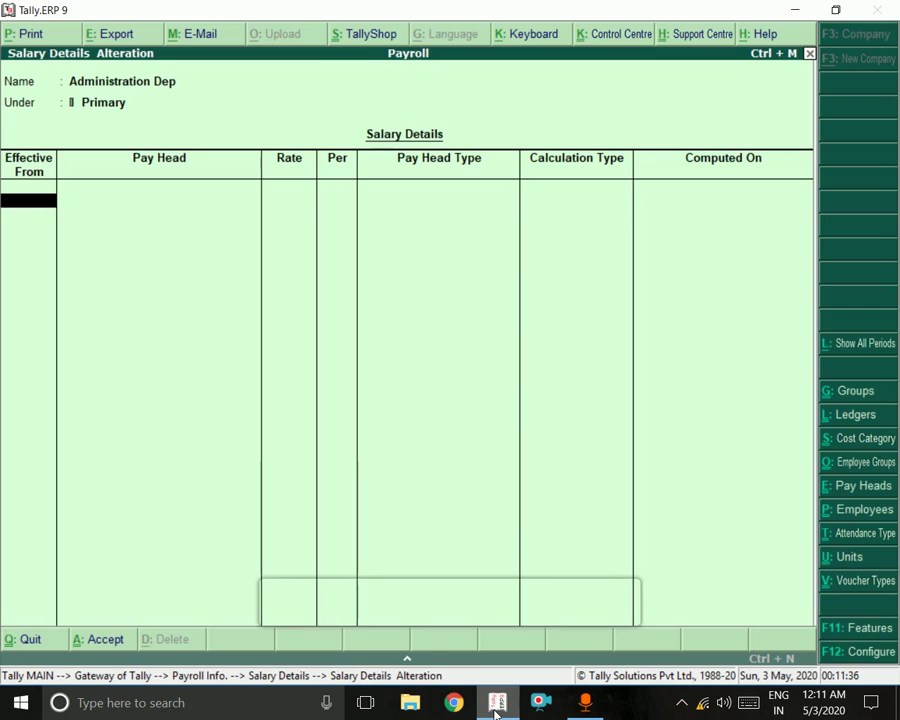
Set the effective date to 1/Apr/2020 and add the Basic Salary pay head at a rate of 10,000 per month.
{"action": "type", "text": "1a"}
{"action": "key", "text": "Return"}
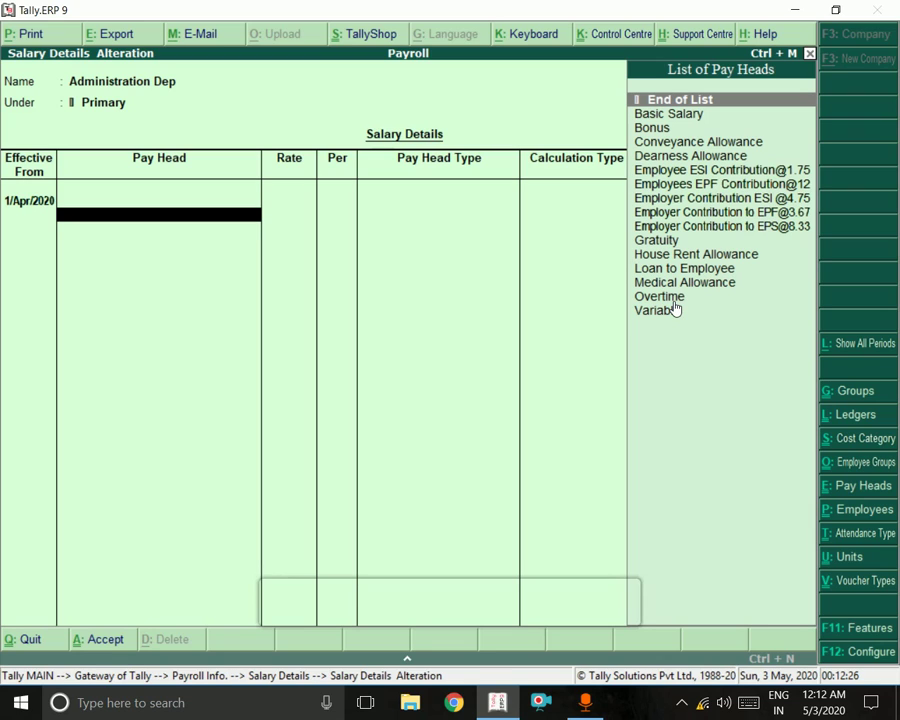
{"action": "key", "text": "Down"}
{"action": "key", "text": "Return"}
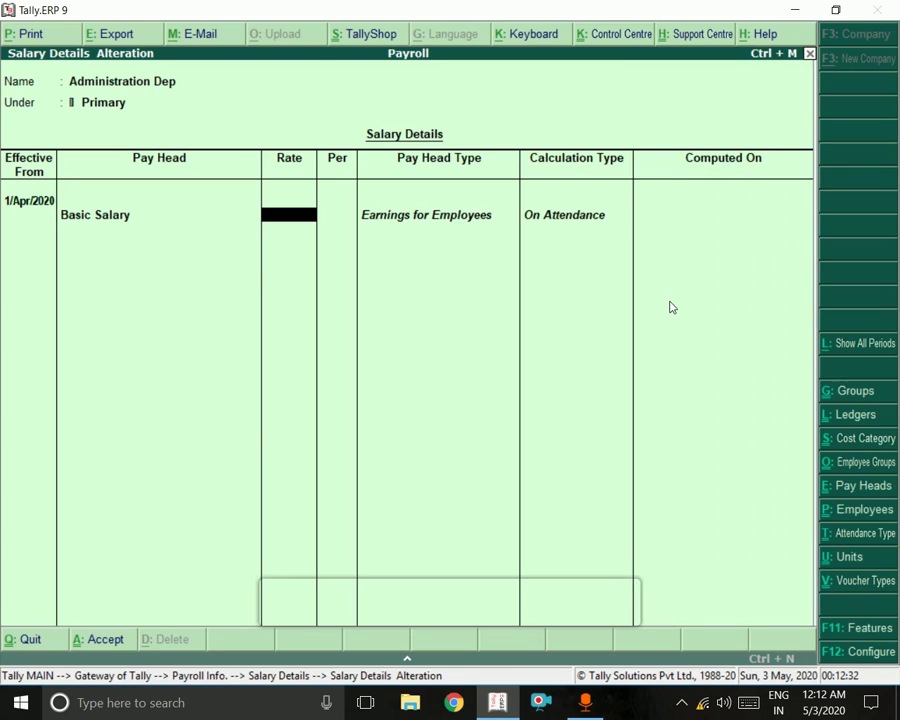
{"action": "type", "text": "1"}
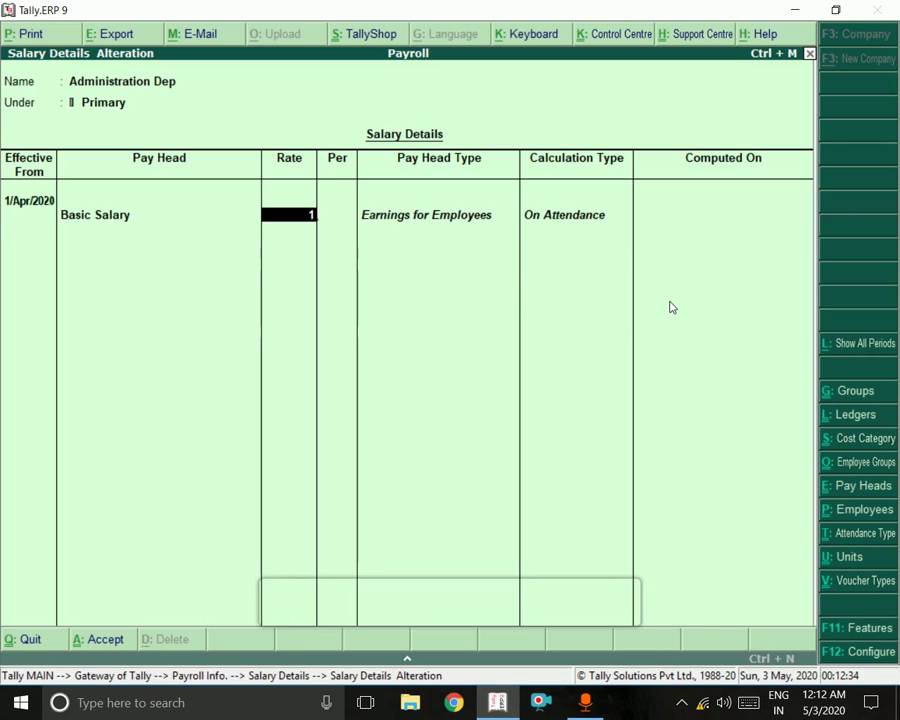
{"action": "type", "text": "0000"}
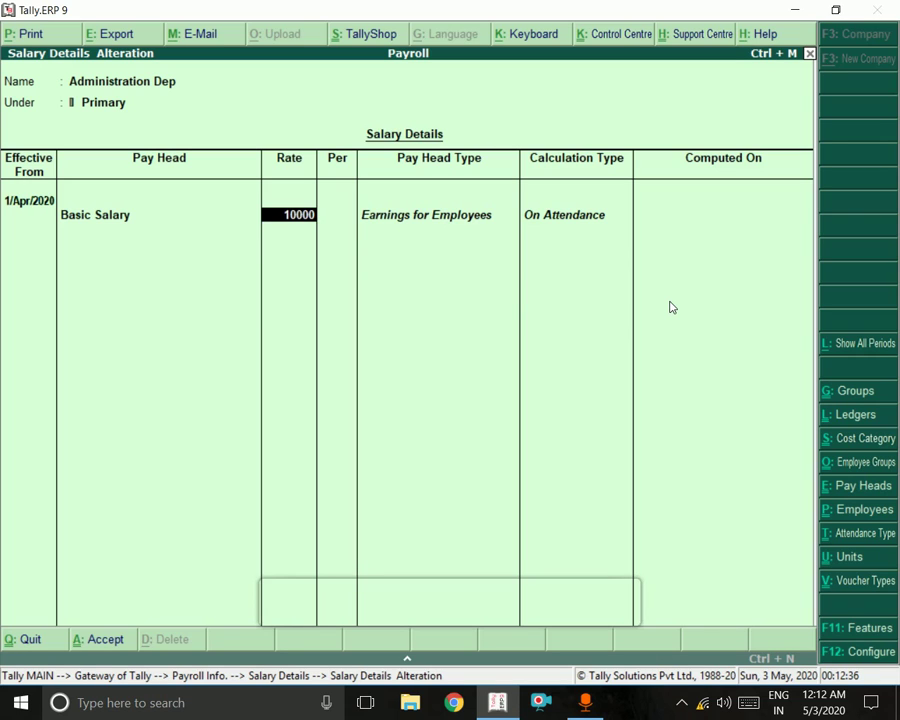
{"action": "key", "text": "Return"}
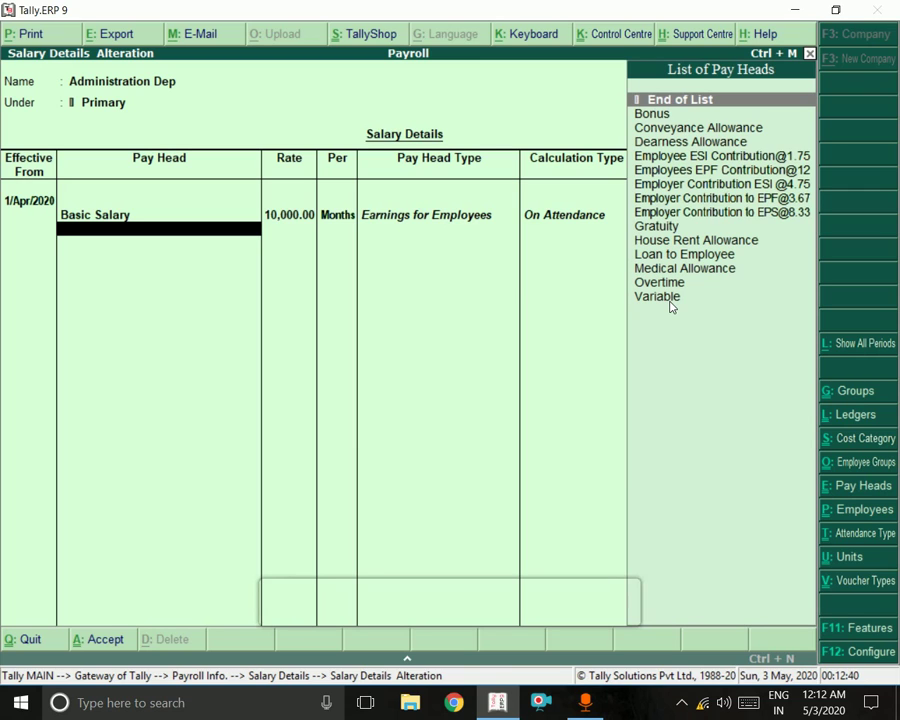
Add the Dearness Allowance and House Rent Allowance pay heads to the Administration Dep salary details.
{"action": "type", "text": "D"}
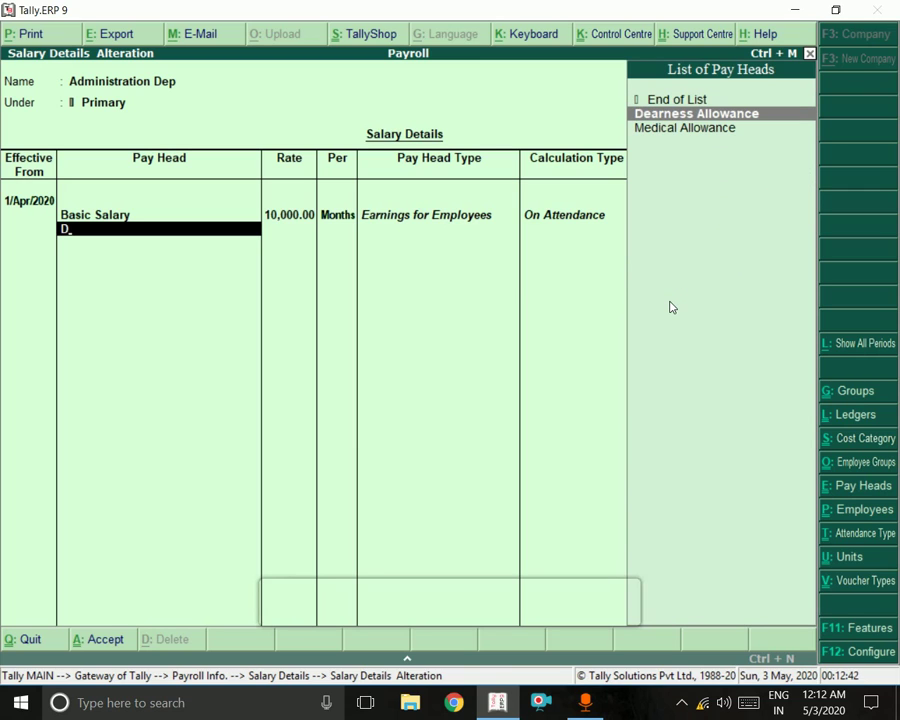
{"action": "key", "text": "Return"}
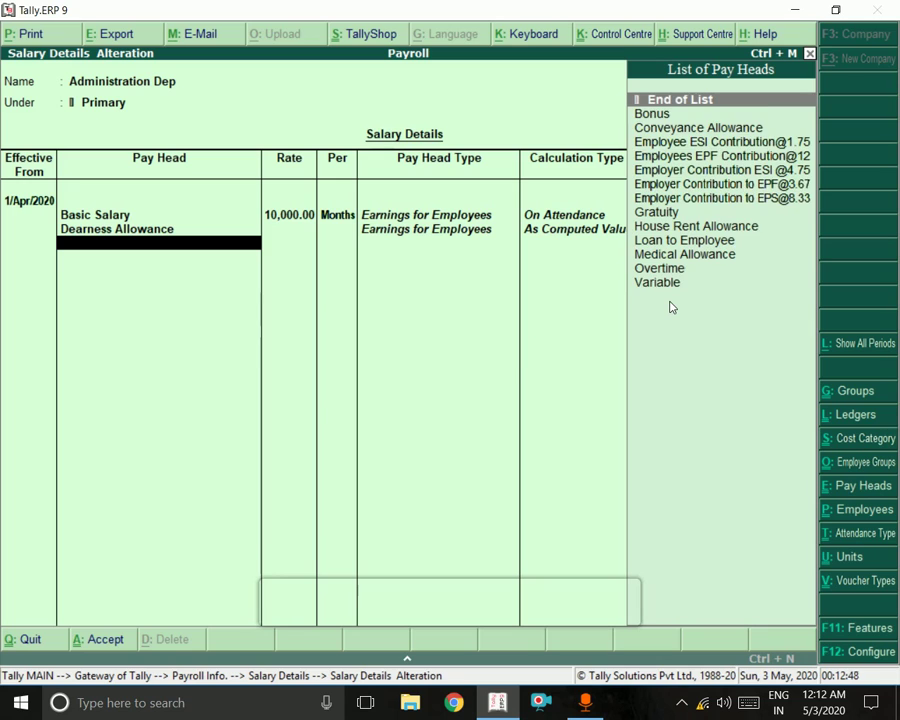
{"action": "type", "text": "H"}
{"action": "key", "text": "Return"}
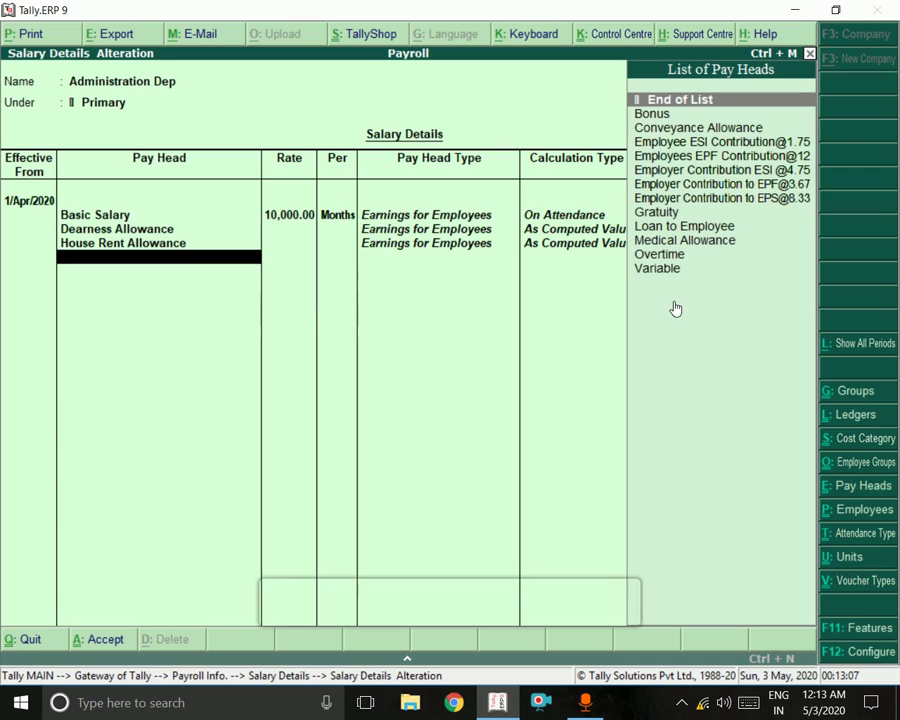
Add the Overtime pay head with a rate of 50 per hour.
{"action": "key", "text": "Down"}
{"action": "key", "text": "Down"}
{"action": "key", "text": "Down"}
{"action": "key", "text": "Down"}
{"action": "key", "text": "Down"}
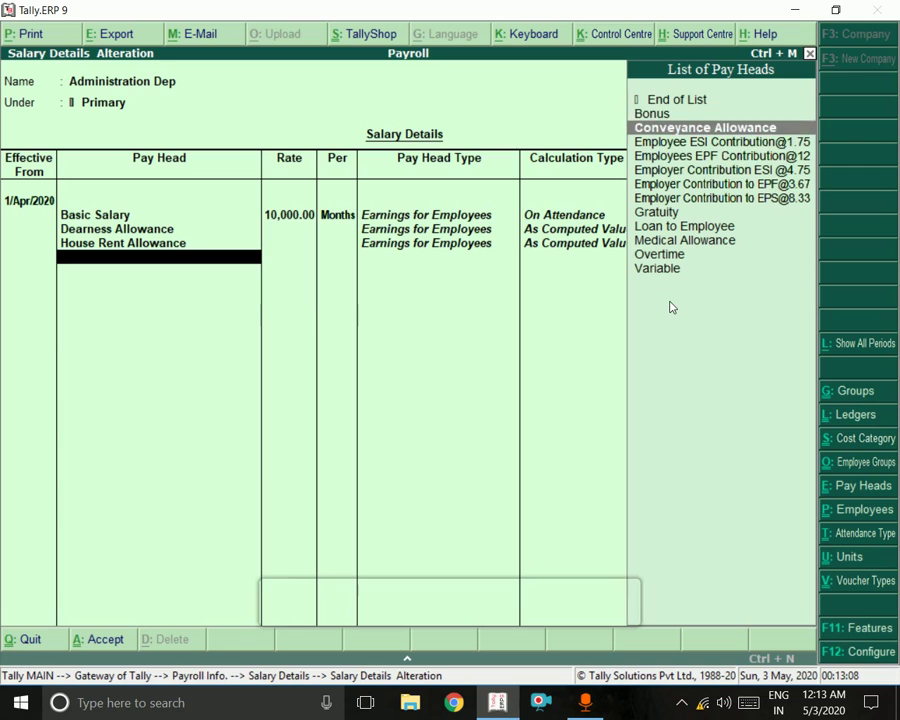
{"action": "key", "text": "Down"}
{"action": "key", "text": "Down"}
{"action": "key", "text": "Down"}
{"action": "key", "text": "Down"}
{"action": "key", "text": "Down"}
{"action": "key", "text": "Down"}
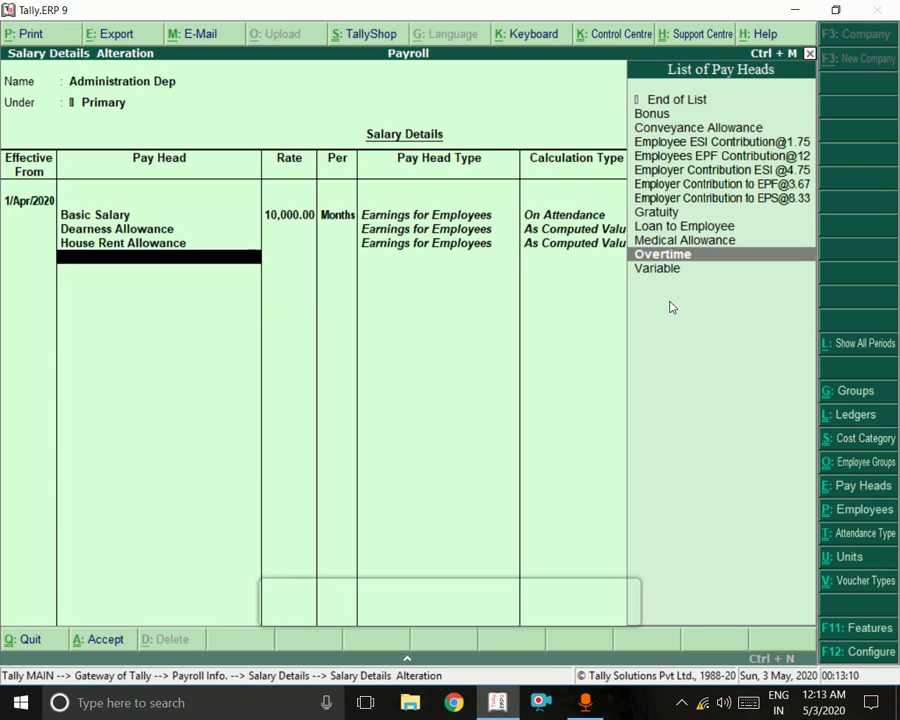
{"action": "key", "text": "Return"}
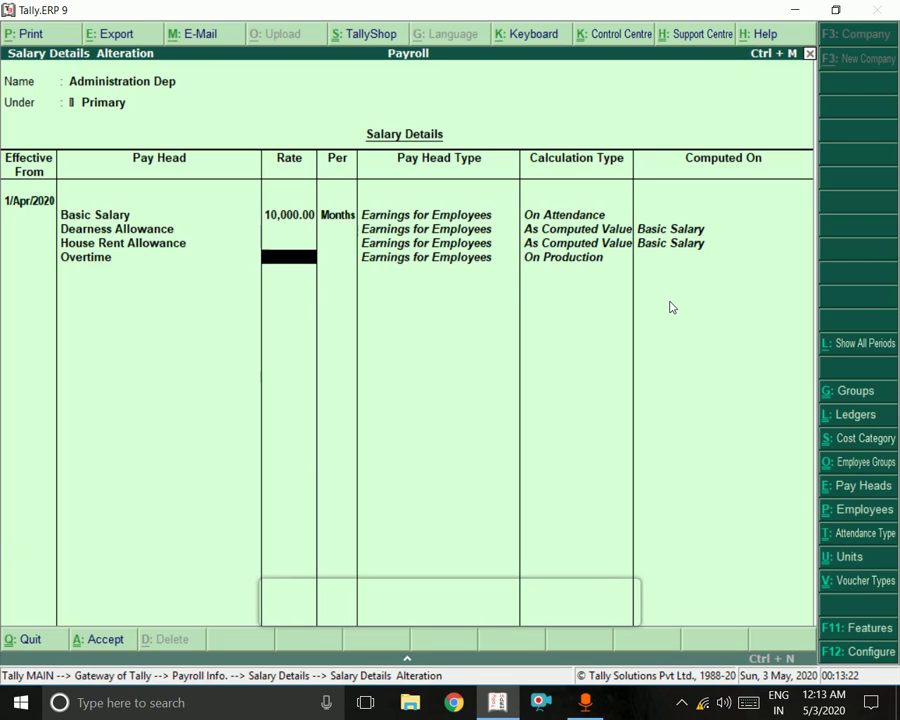
{"action": "type", "text": "50"}
{"action": "key", "text": "Return"}
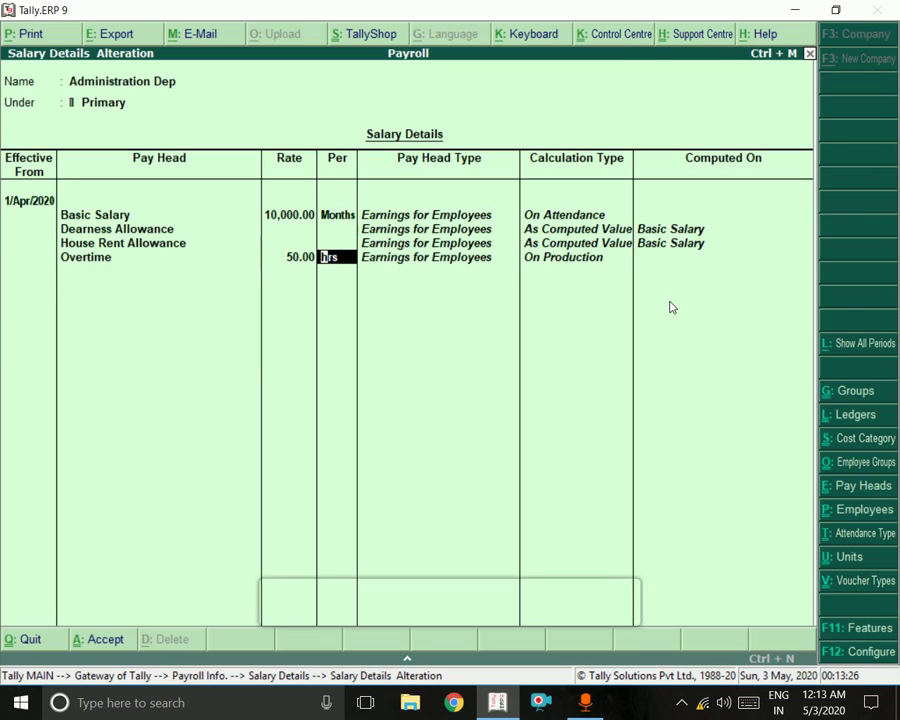
{"action": "key", "text": "Return"}
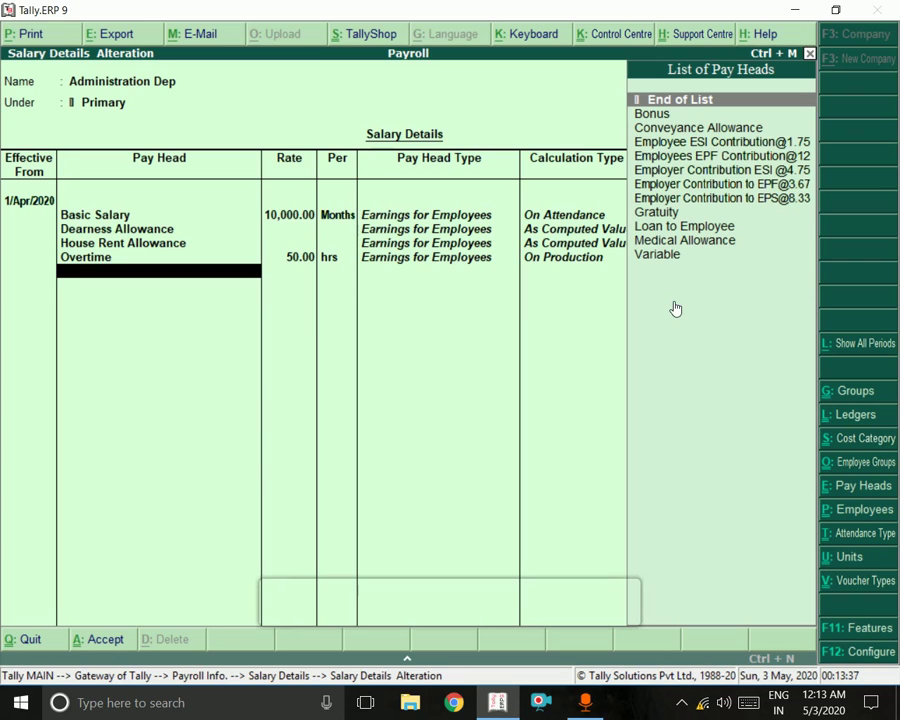
Add the Bonus and Variable pay heads below Overtime in the salary structure.
{"action": "key", "text": "Down"}
{"action": "key", "text": "Return"}
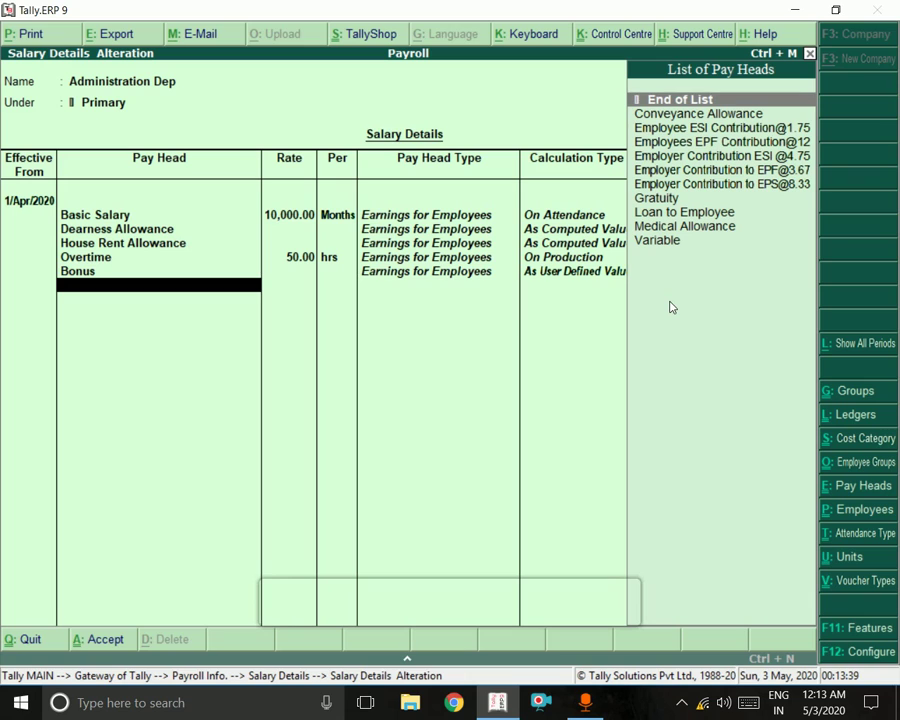
{"action": "key", "text": "Down"}
{"action": "key", "text": "Down"}
{"action": "key", "text": "Down"}
{"action": "key", "text": "Down"}
{"action": "key", "text": "Down"}
{"action": "key", "text": "Down"}
{"action": "key", "text": "Down"}
{"action": "key", "text": "Down"}
{"action": "key", "text": "Down"}
{"action": "key", "text": "Down"}
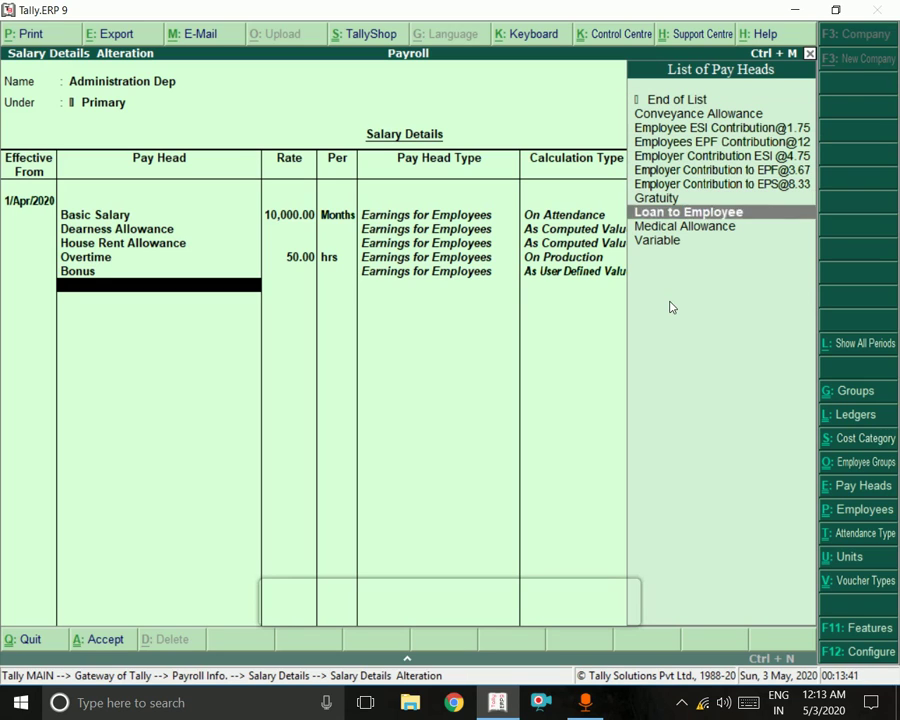
{"action": "key", "text": "Return"}
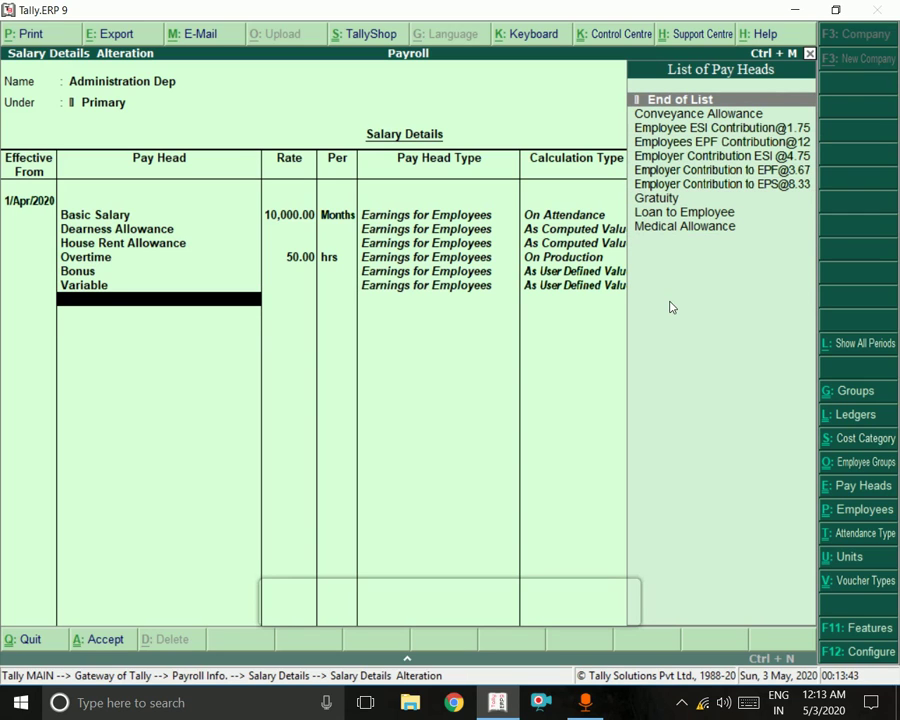
Add the Medical Allowance pay head with a flat rate of 1,000 per month.
{"action": "key", "text": "Down"}
{"action": "key", "text": "Down"}
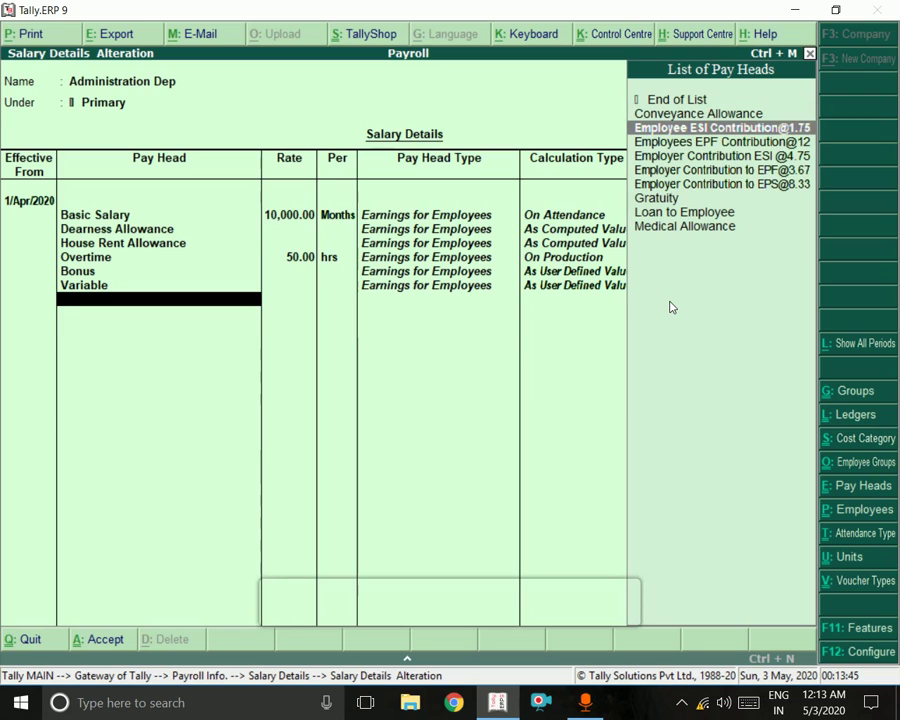
{"action": "key", "text": "Down"}
{"action": "key", "text": "Down"}
{"action": "key", "text": "Down"}
{"action": "key", "text": "Down"}
{"action": "key", "text": "Down"}
{"action": "key", "text": "Down"}
{"action": "key", "text": "Down"}
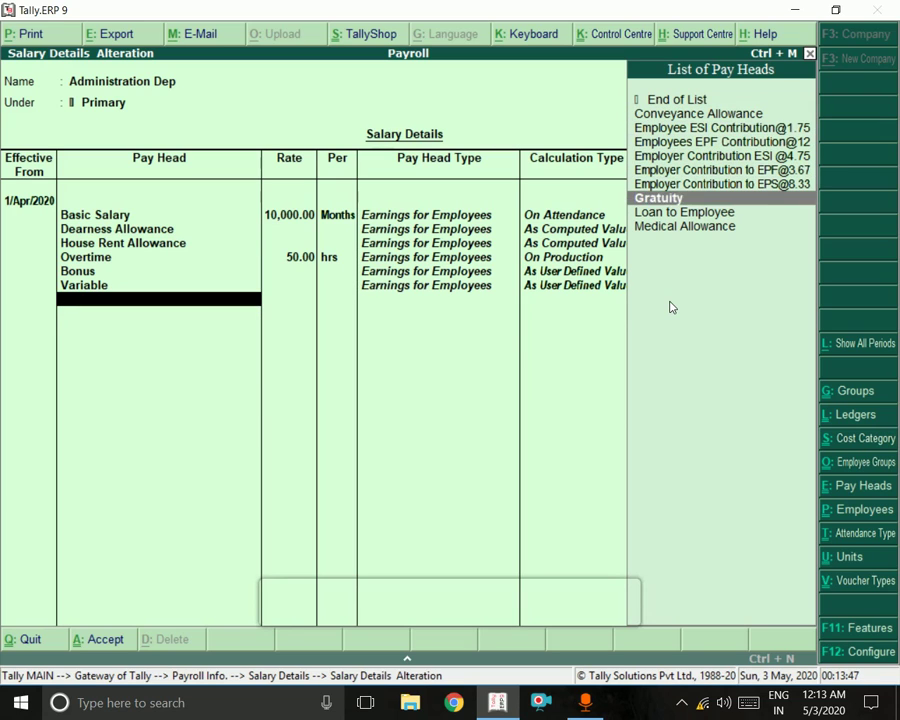
{"action": "key", "text": "Return"}
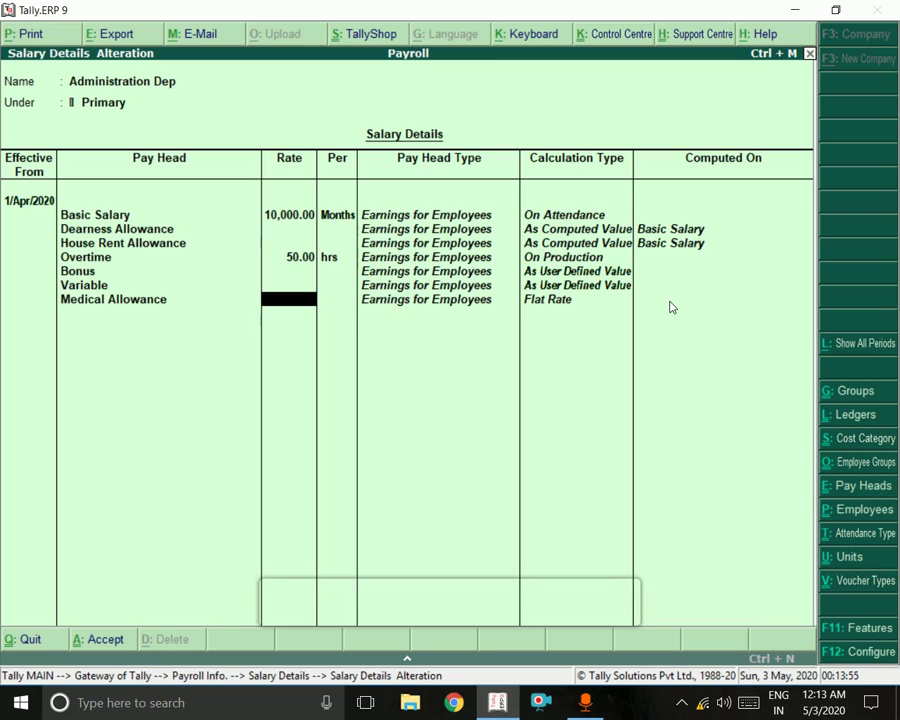
{"action": "type", "text": "1000"}
{"action": "key", "text": "Return"}
{"action": "key", "text": "Return"}
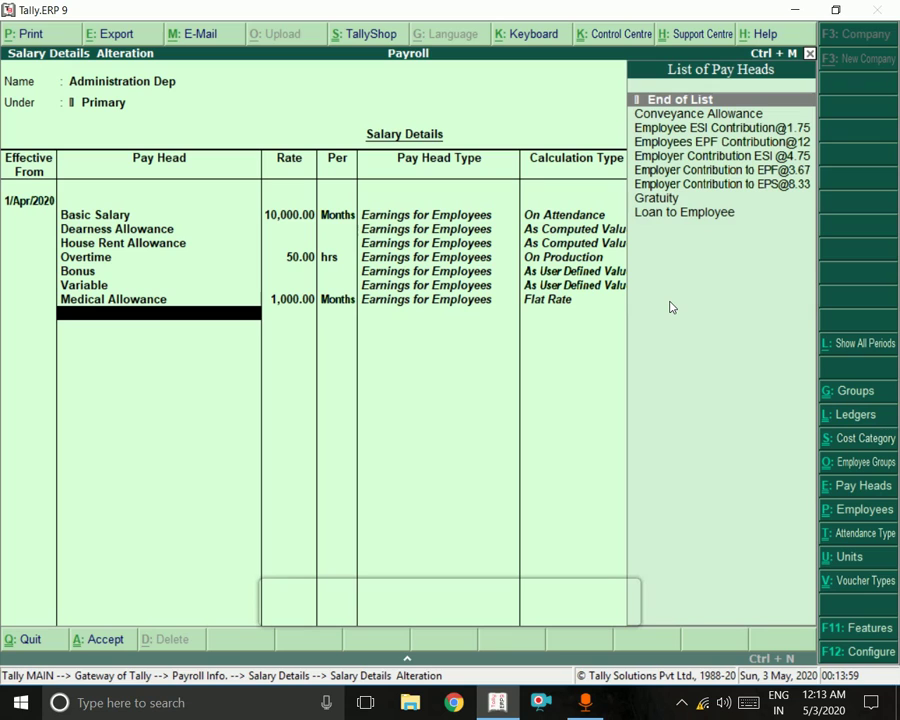
Add the Conveyance Allowance pay head with a flat rate of 500 per month.
{"action": "key", "text": "Down"}
{"action": "key", "text": "Return"}
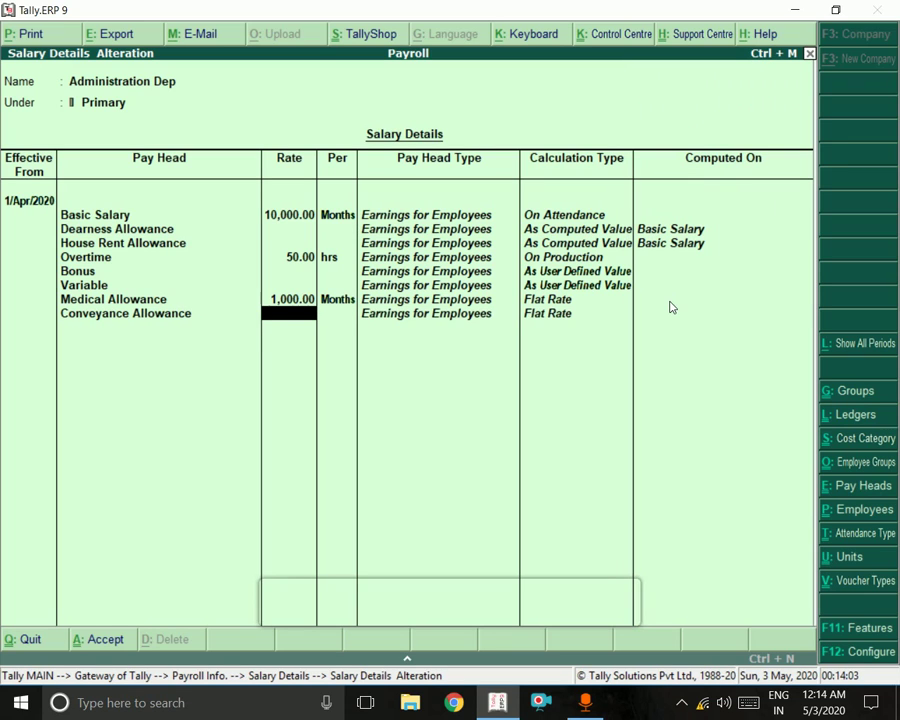
{"action": "type", "text": "500"}
{"action": "key", "text": "Return"}
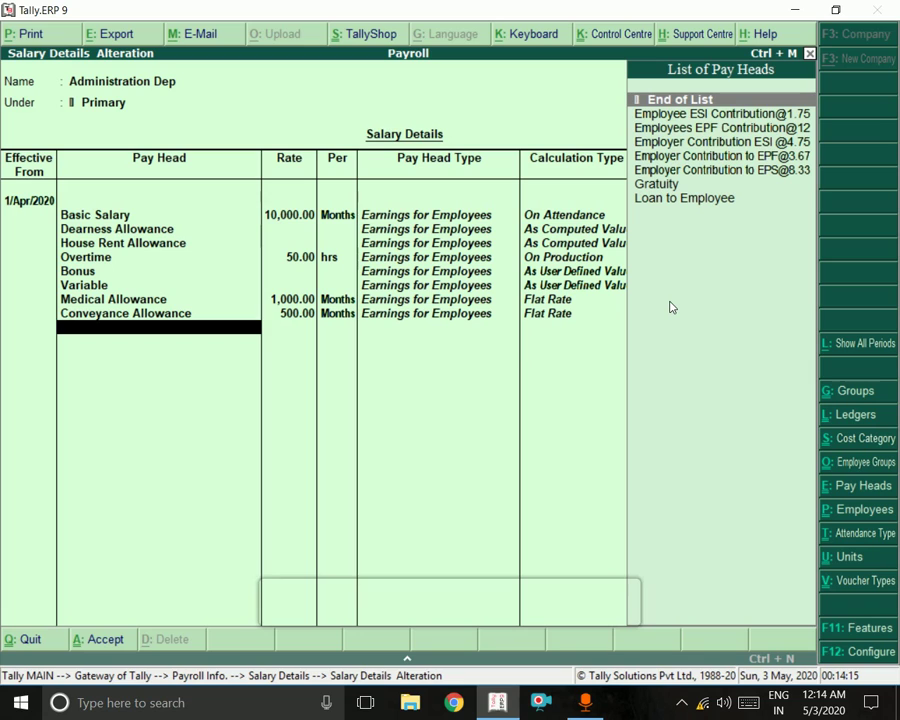
{"action": "key", "text": "Down"}
{"action": "key", "text": "Down"}
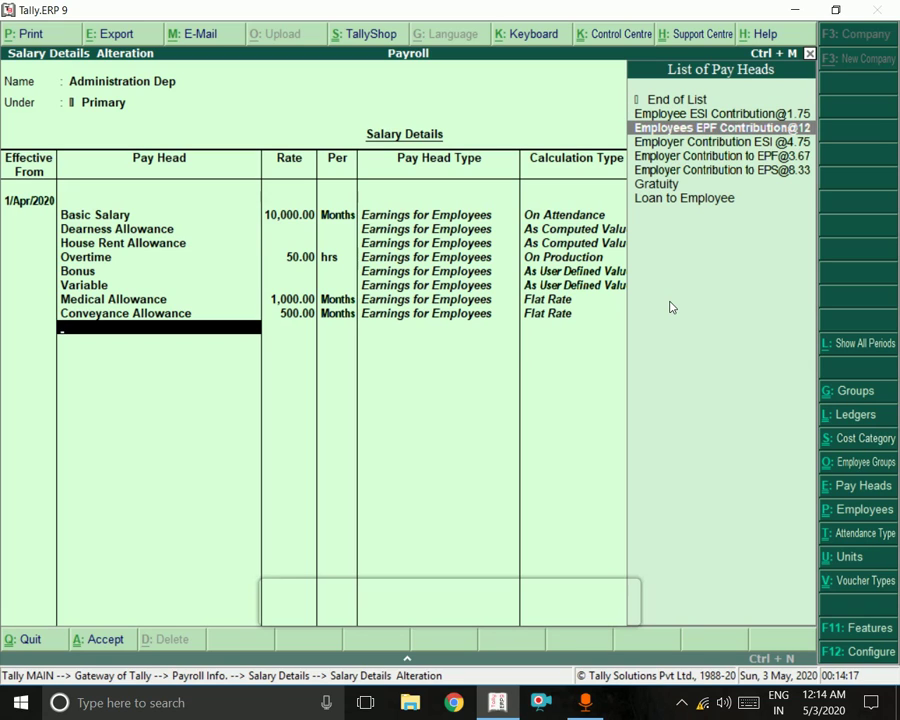
{"action": "key", "text": "Return"}
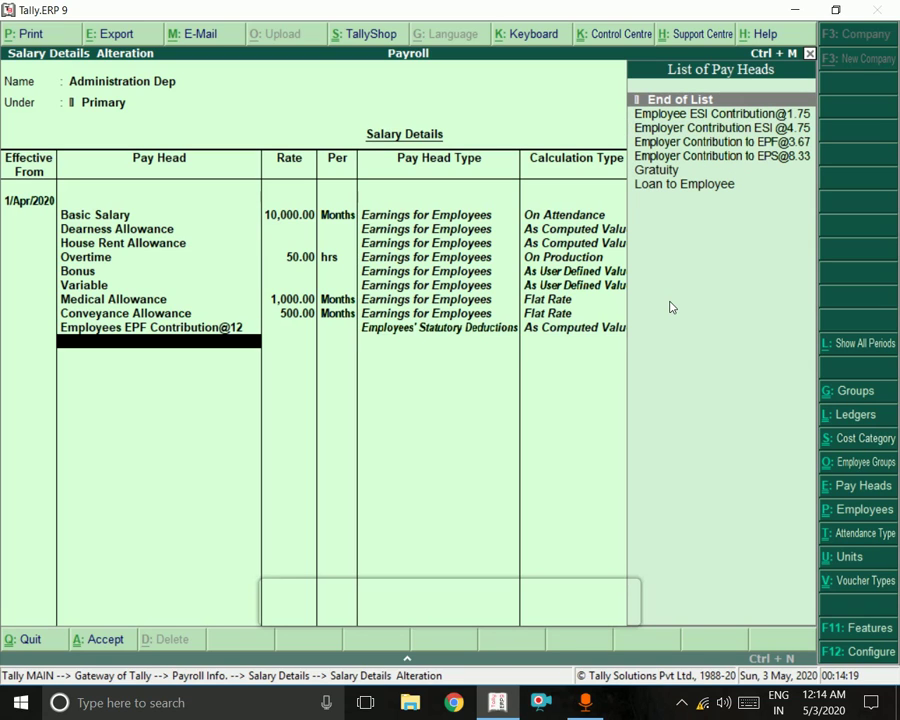
{"action": "key", "text": "Down"}
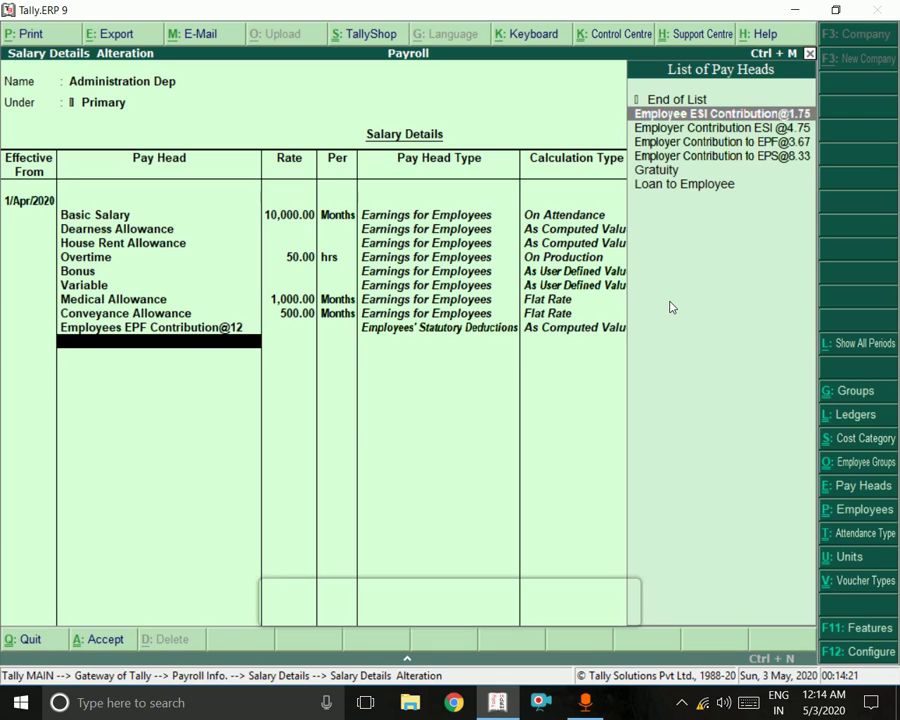
{"action": "key", "text": "Return"}
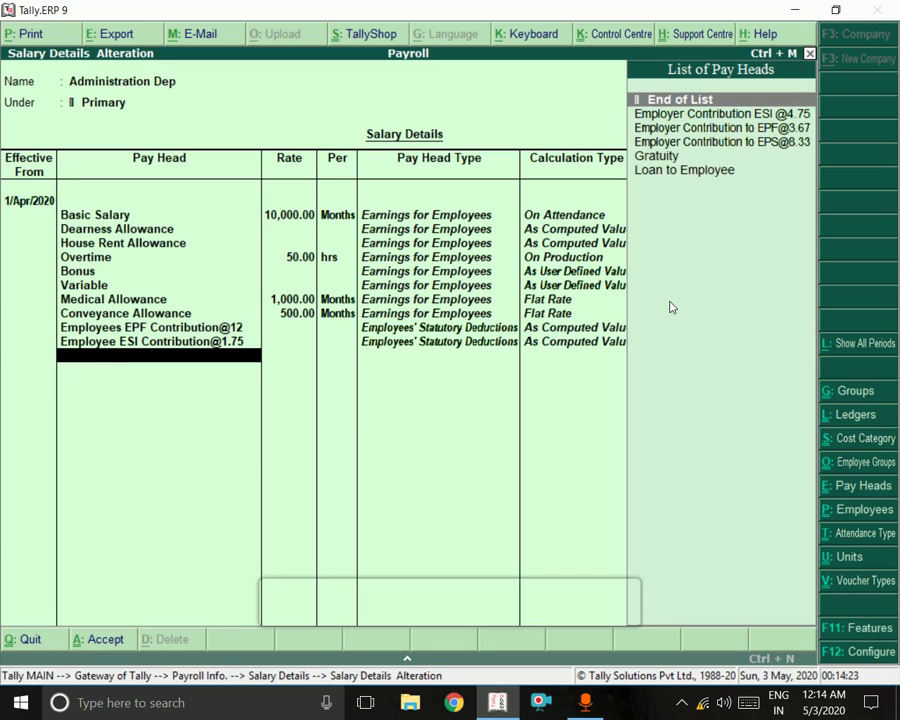
{"action": "key", "text": "Down"}
{"action": "key", "text": "Down"}
{"action": "key", "text": "Down"}
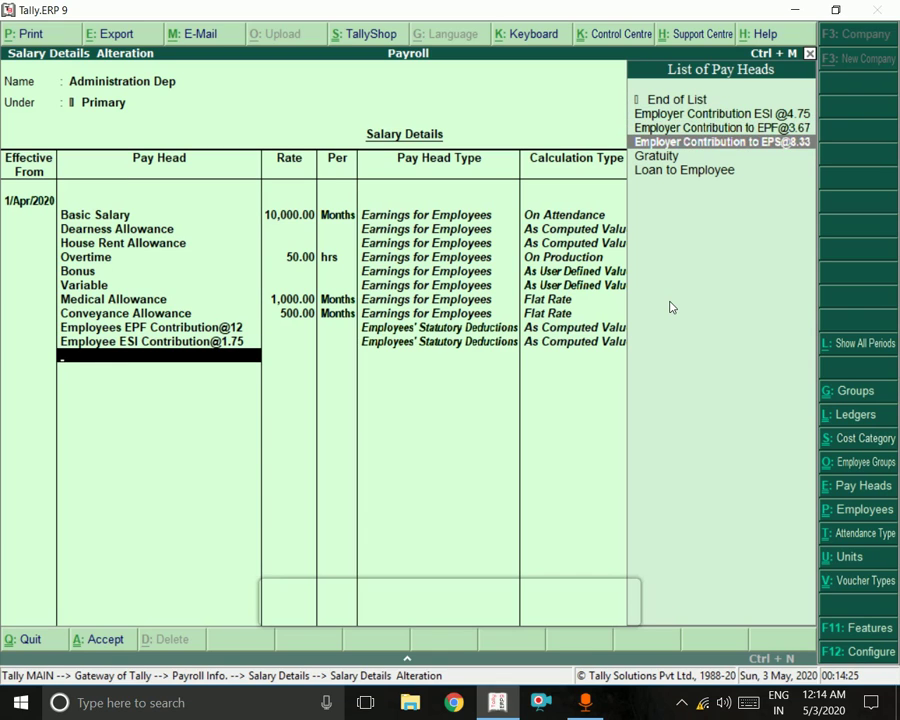
{"action": "key", "text": "Up"}
{"action": "key", "text": "Return"}
{"action": "key", "text": "Down"}
{"action": "key", "text": "Down"}
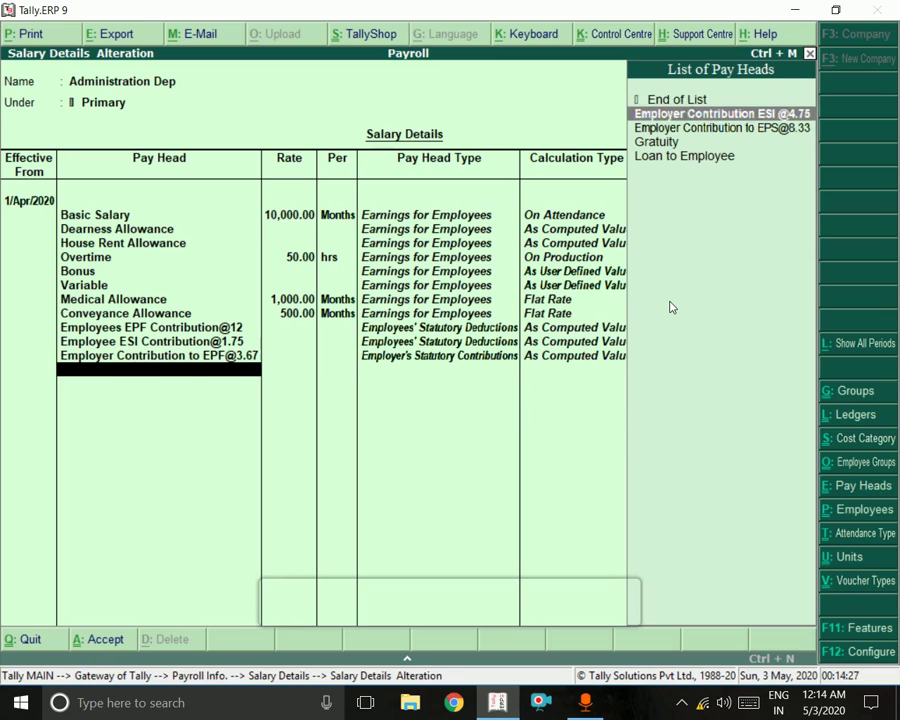
{"action": "key", "text": "Return"}
{"action": "key", "text": "Down"}
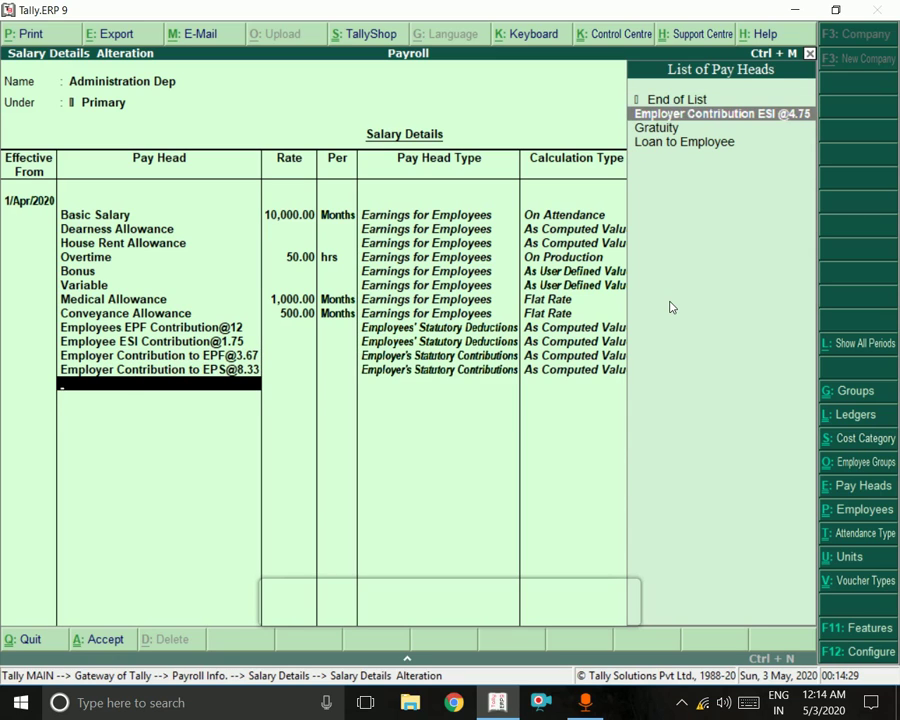
{"action": "key", "text": "Return"}
{"action": "key", "text": "Down"}
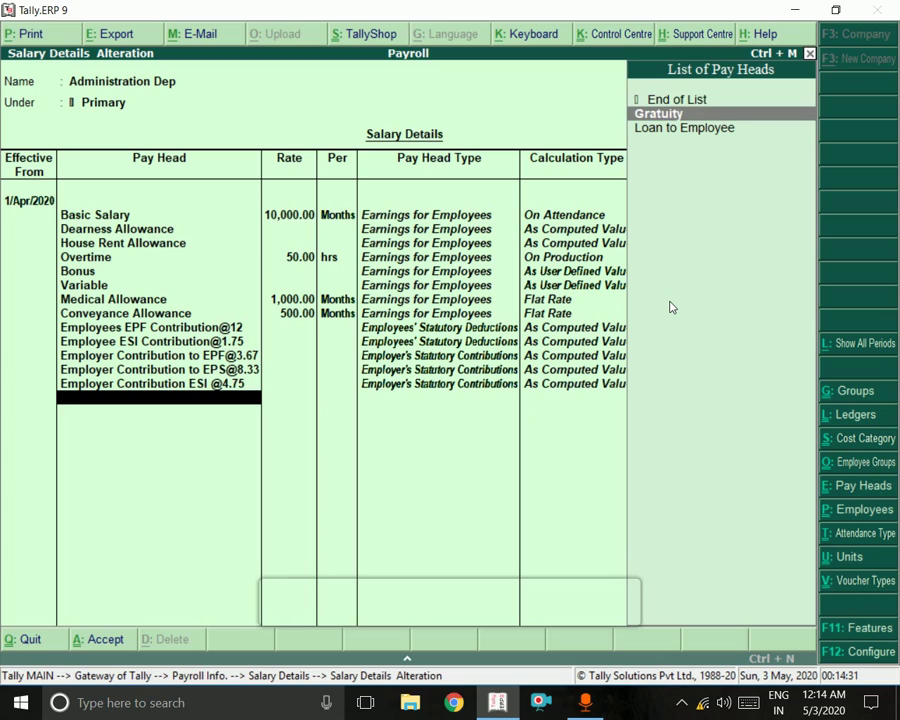
{"action": "key", "text": "Return"}
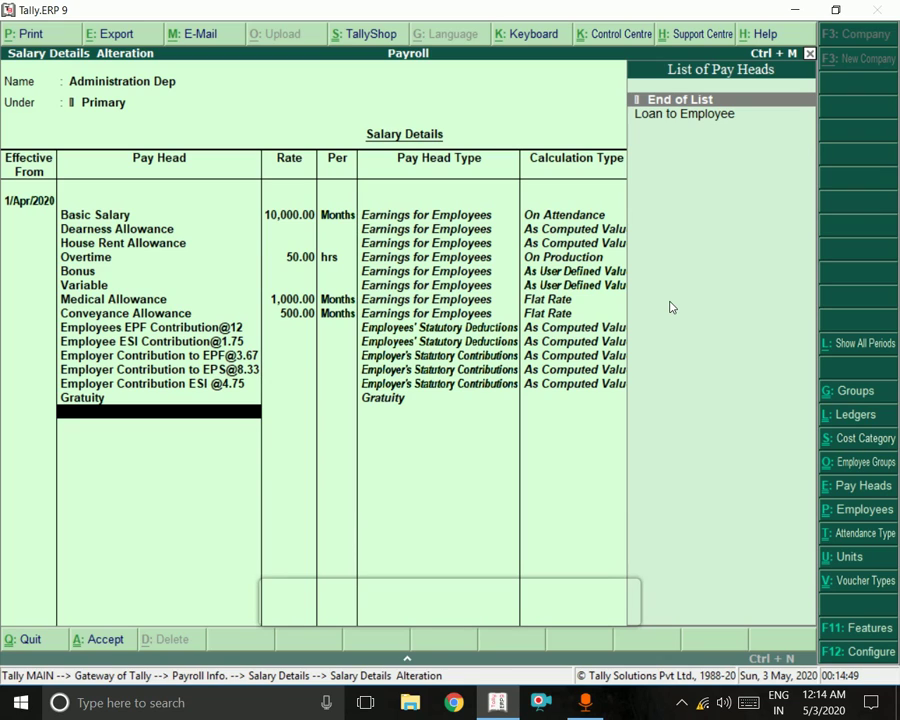
{"action": "key", "text": "Return"}
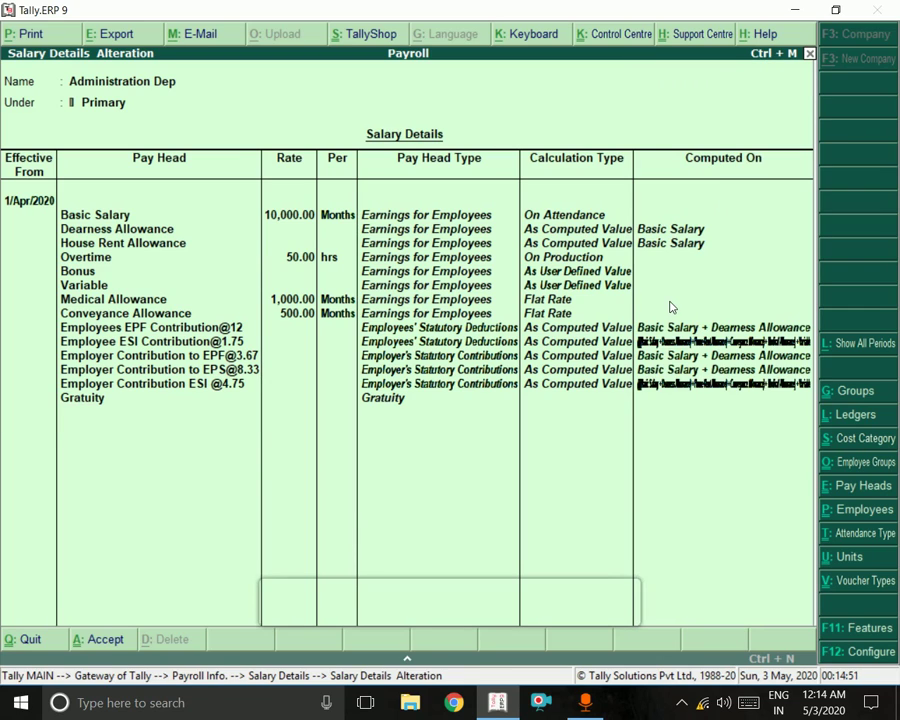
{"action": "key", "text": "Return"}
{"action": "key", "text": "Return"}
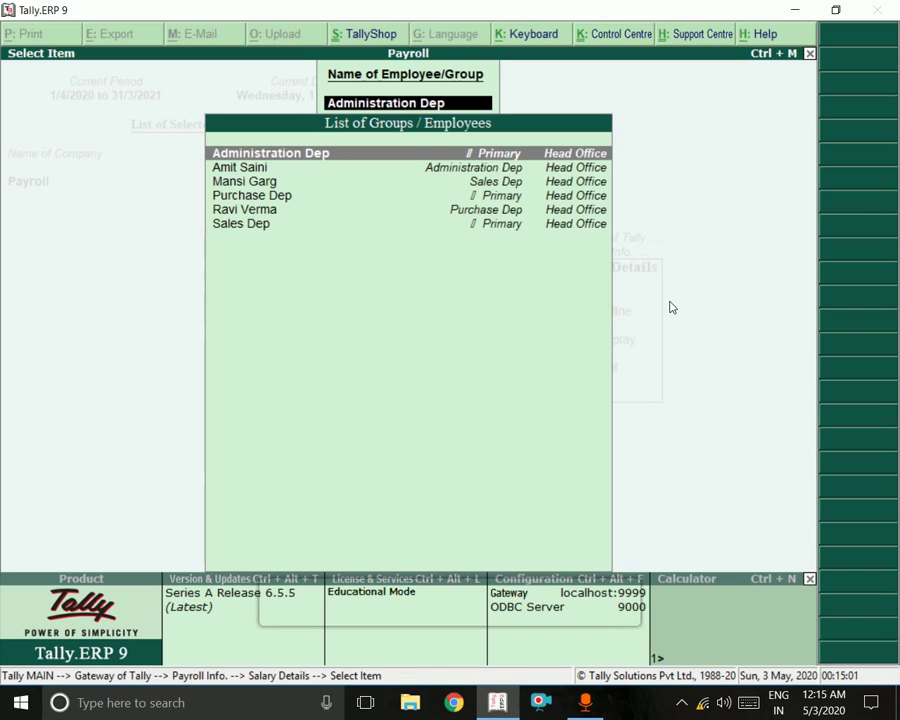
Start salary details for Purchase Dep effective 1/Apr/2020, copying the pay heads from the Administration Dep employee group.
{"action": "key", "text": "Down"}
{"action": "key", "text": "Down"}
{"action": "key", "text": "Down"}
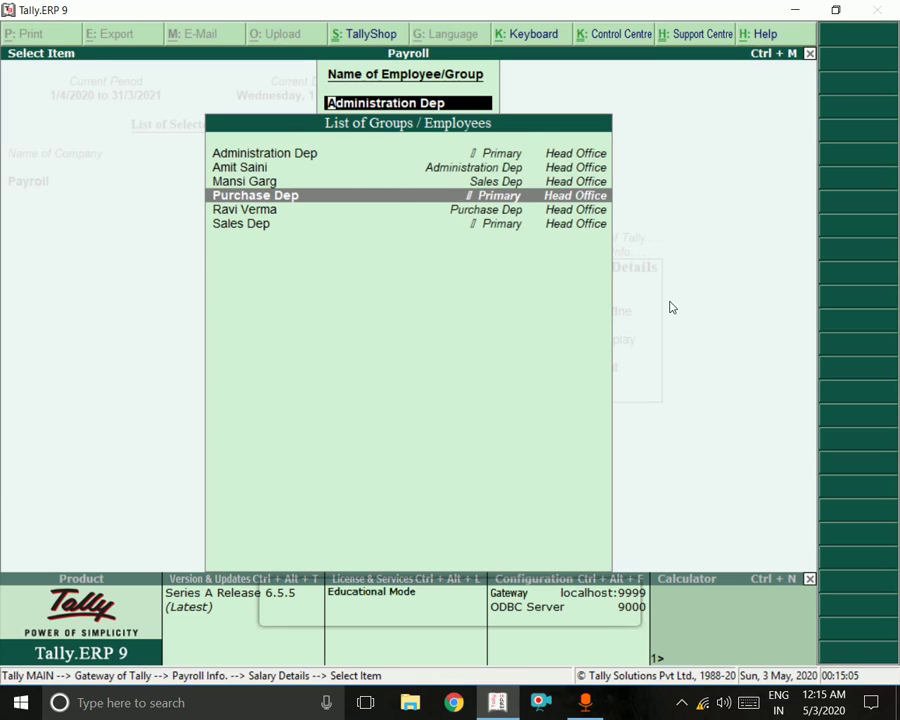
{"action": "key", "text": "Return"}
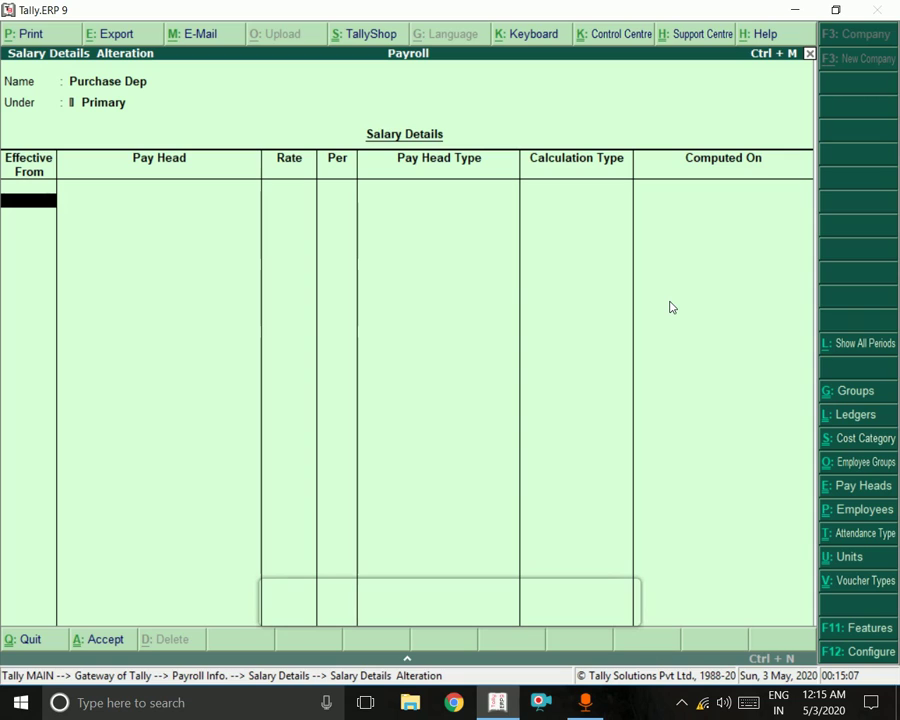
{"action": "type", "text": "1a"}
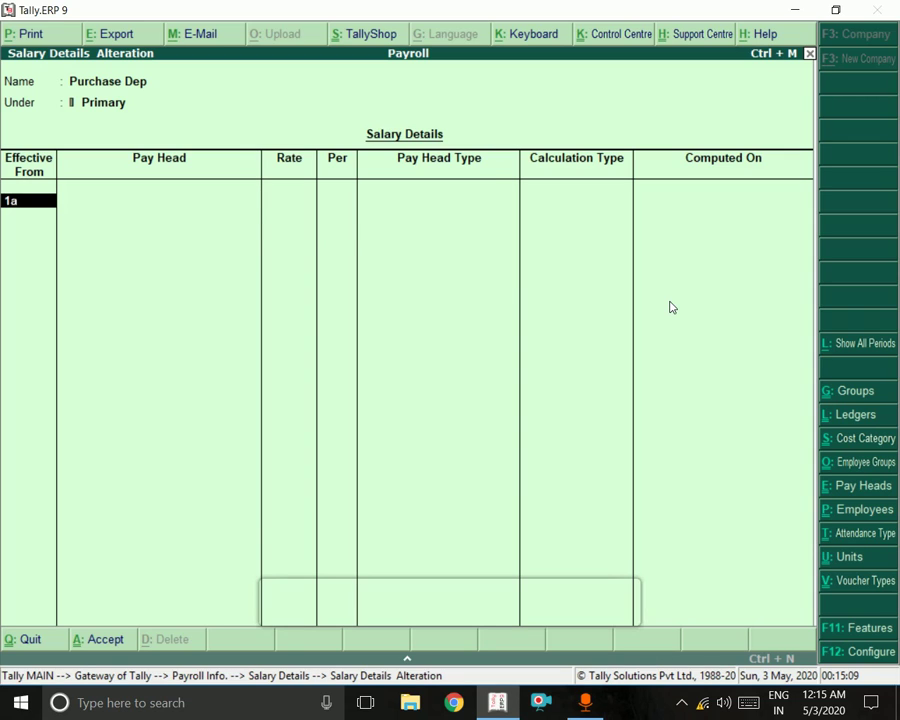
{"action": "key", "text": "Return"}
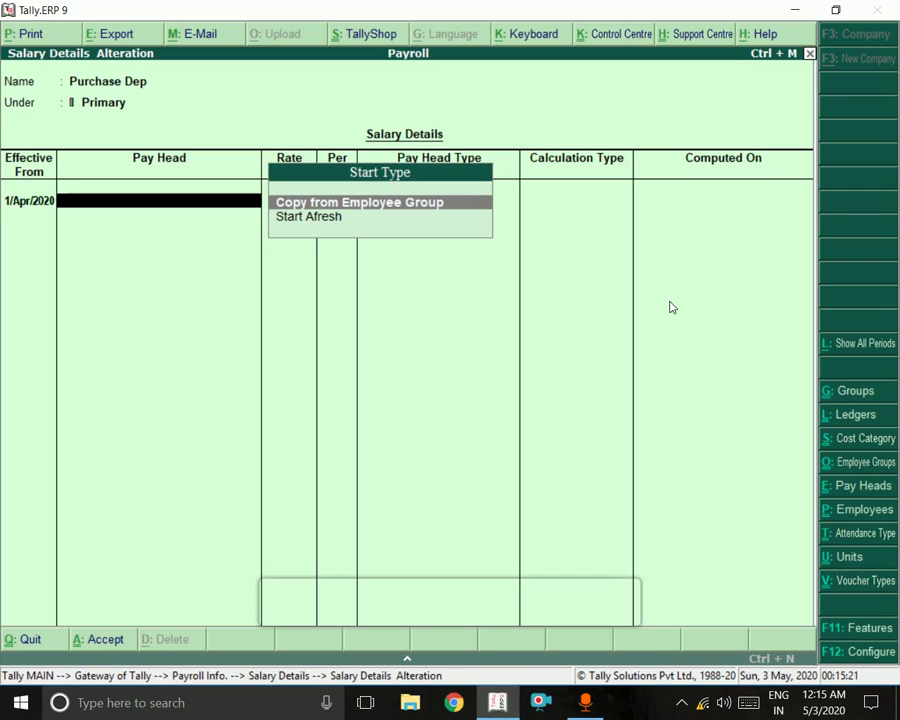
{"action": "key", "text": "Return"}
{"action": "key", "text": "Return"}
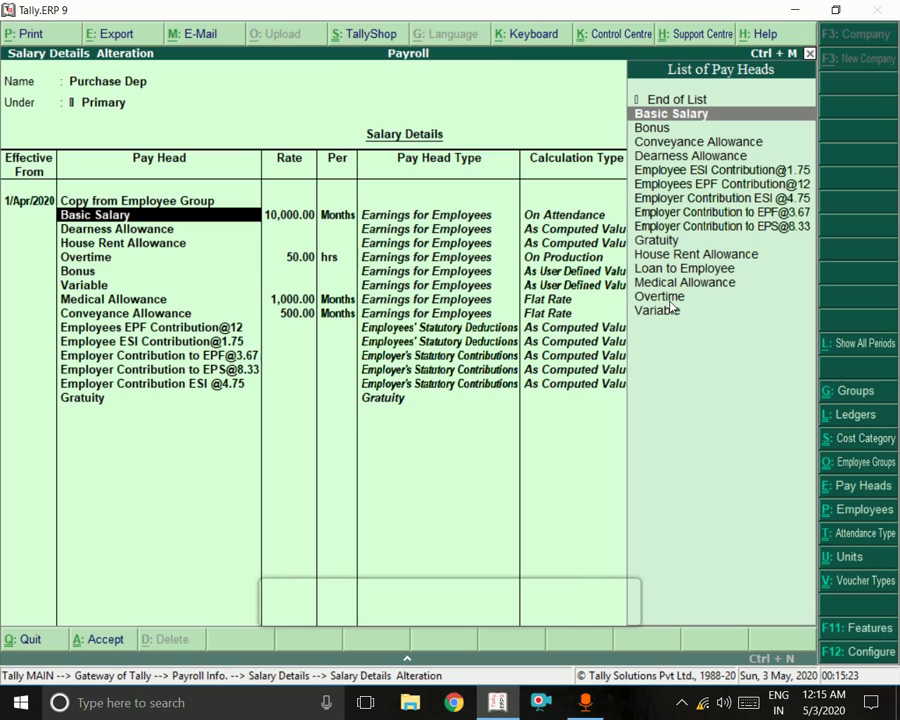
Set the Purchase Dep Basic Salary rate to 12,000 per month, keep the other pay heads as copied, and save.
{"action": "key", "text": "Return"}
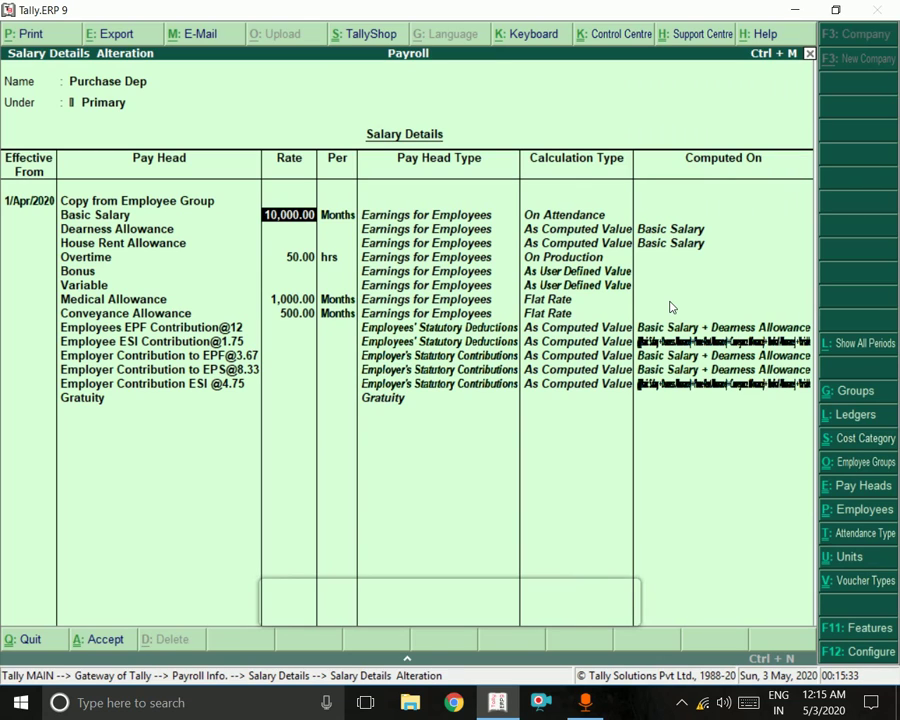
{"action": "type", "text": "12000"}
{"action": "key", "text": "Return"}
{"action": "key", "text": "Return"}
{"action": "key", "text": "Return"}
{"action": "key", "text": "Return"}
{"action": "key", "text": "Return"}
{"action": "key", "text": "Return"}
{"action": "key", "text": "Return"}
{"action": "key", "text": "Return"}
{"action": "key", "text": "Return"}
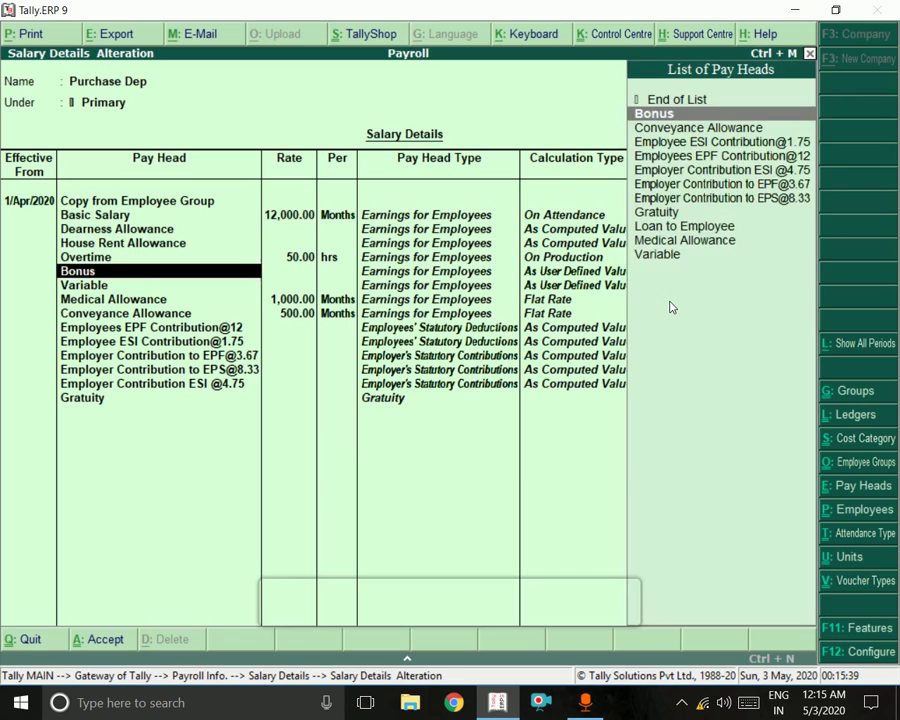
{"action": "key", "text": "Return"}
{"action": "key", "text": "Return"}
{"action": "key", "text": "Return"}
{"action": "key", "text": "Return"}
{"action": "key", "text": "Return"}
{"action": "key", "text": "Return"}
{"action": "key", "text": "Return"}
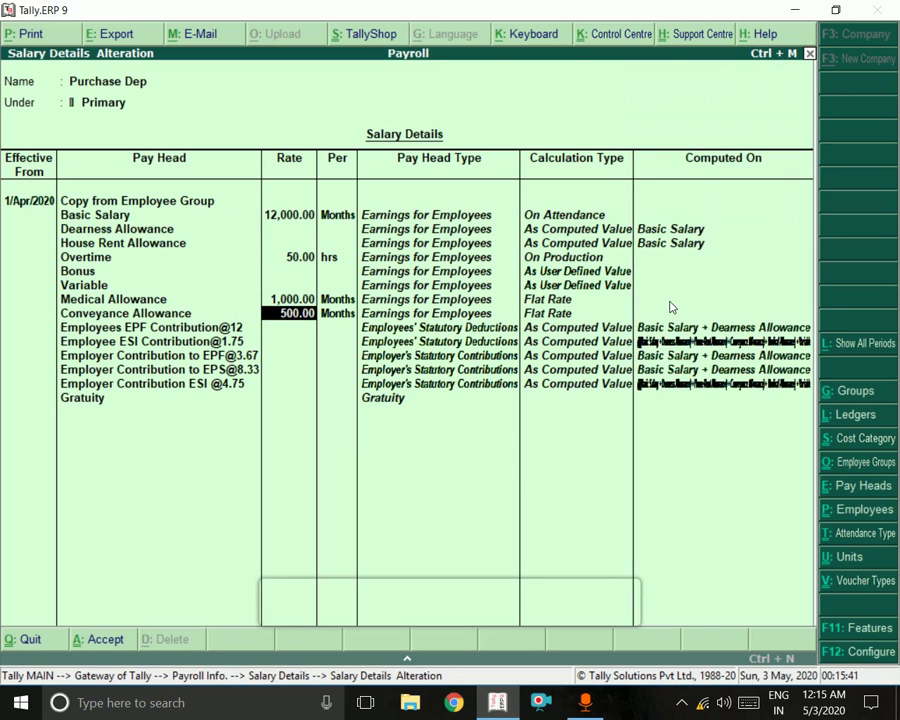
{"action": "key", "text": "Return"}
{"action": "key", "text": "Return"}
{"action": "key", "text": "Return"}
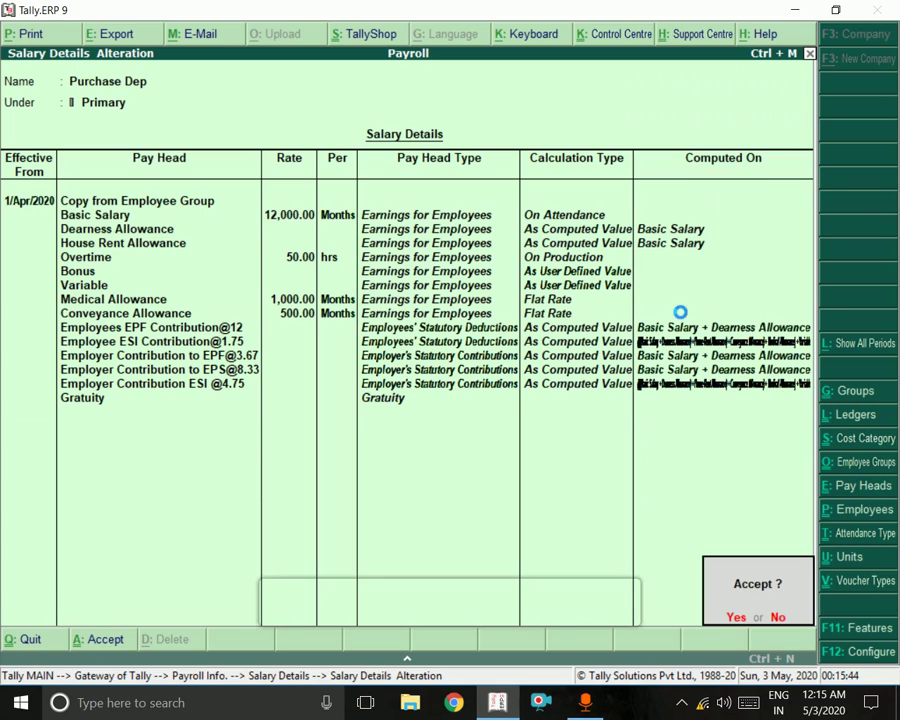
{"action": "key", "text": "Return"}
Start salary details for Sales Dep effective 1/Apr/2020, copying the pay heads from the Purchase Dep employee group.
{"action": "key", "text": "Down"}
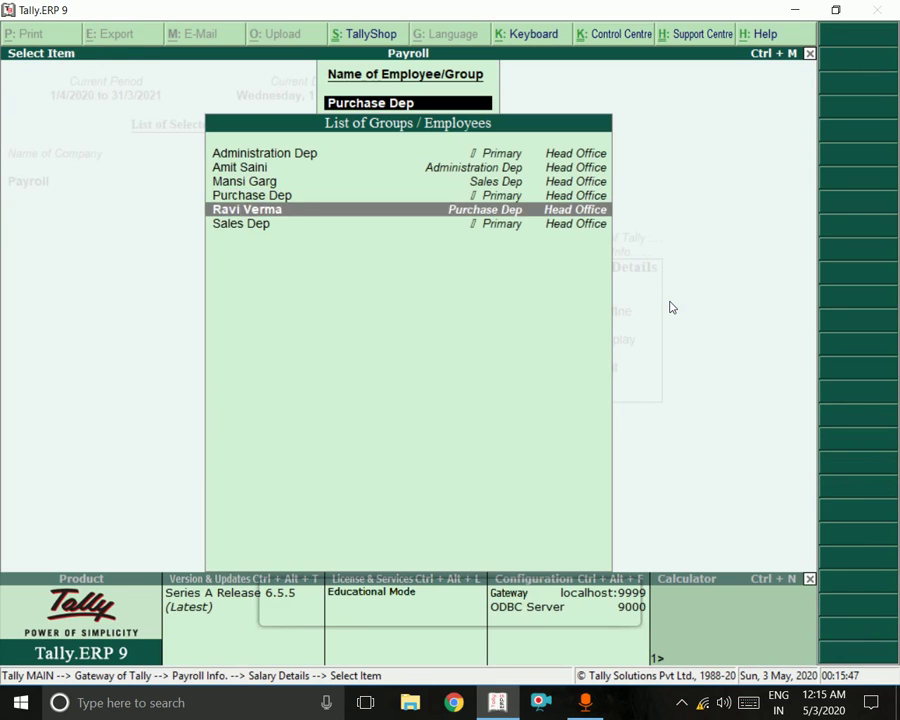
{"action": "key", "text": "Down"}
{"action": "key", "text": "Return"}
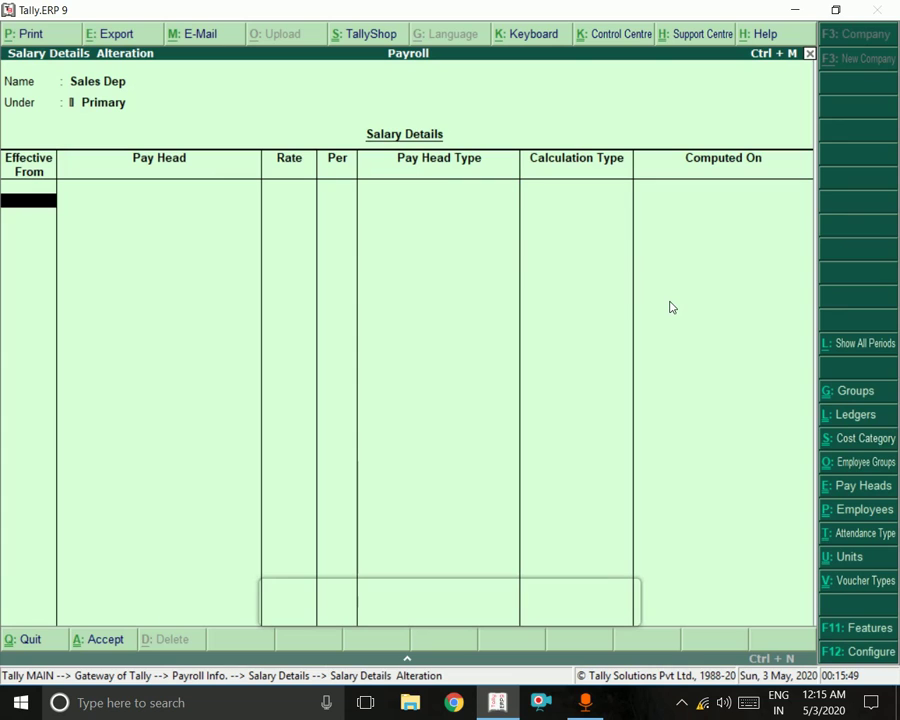
{"action": "type", "text": "1-4"}
{"action": "key", "text": "Return"}
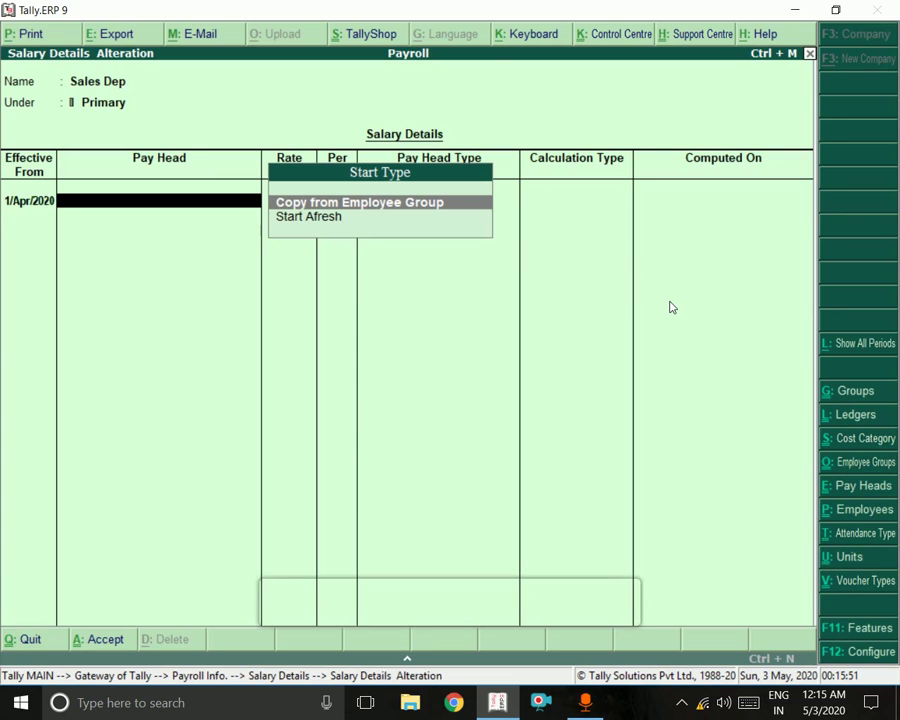
{"action": "key", "text": "Return"}
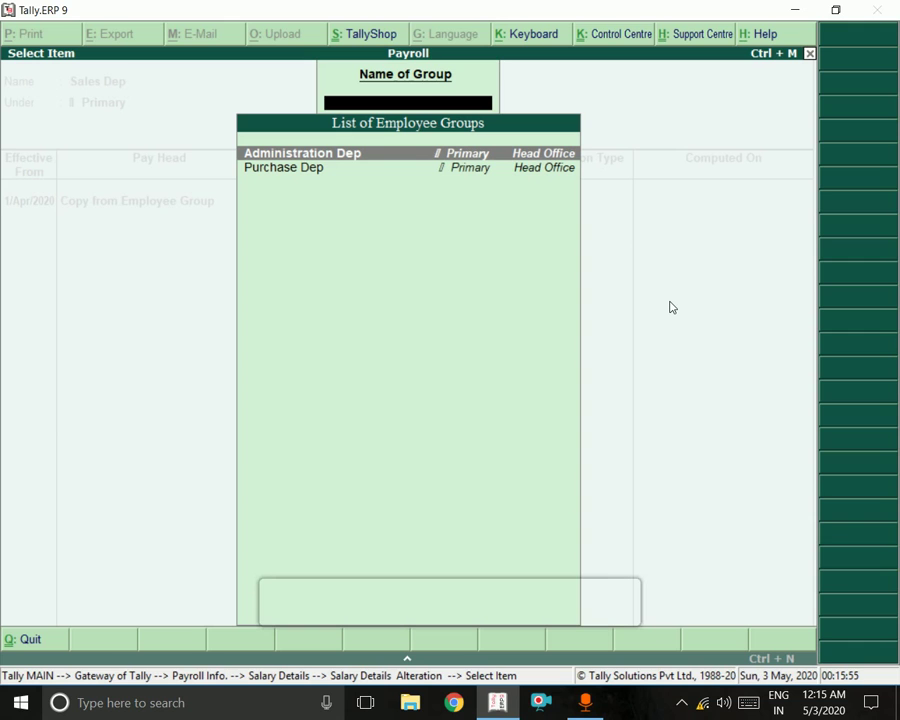
{"action": "key", "text": "Down"}
{"action": "key", "text": "Return"}
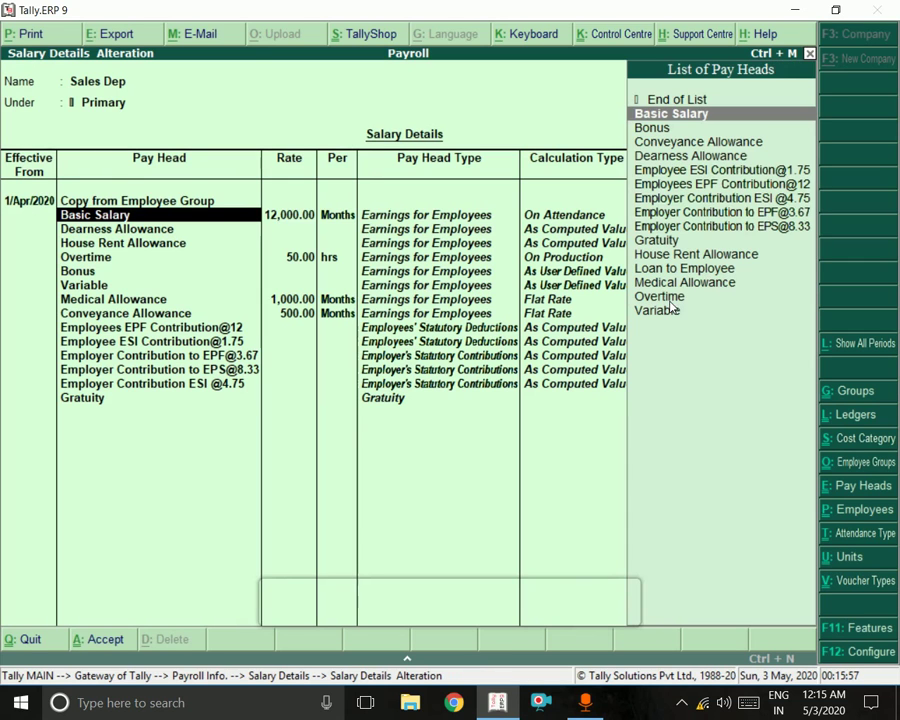
Set the Sales Dep Basic Salary rate to 15,000 per month, keep the other pay heads as copied, and save.
{"action": "key", "text": "Return"}
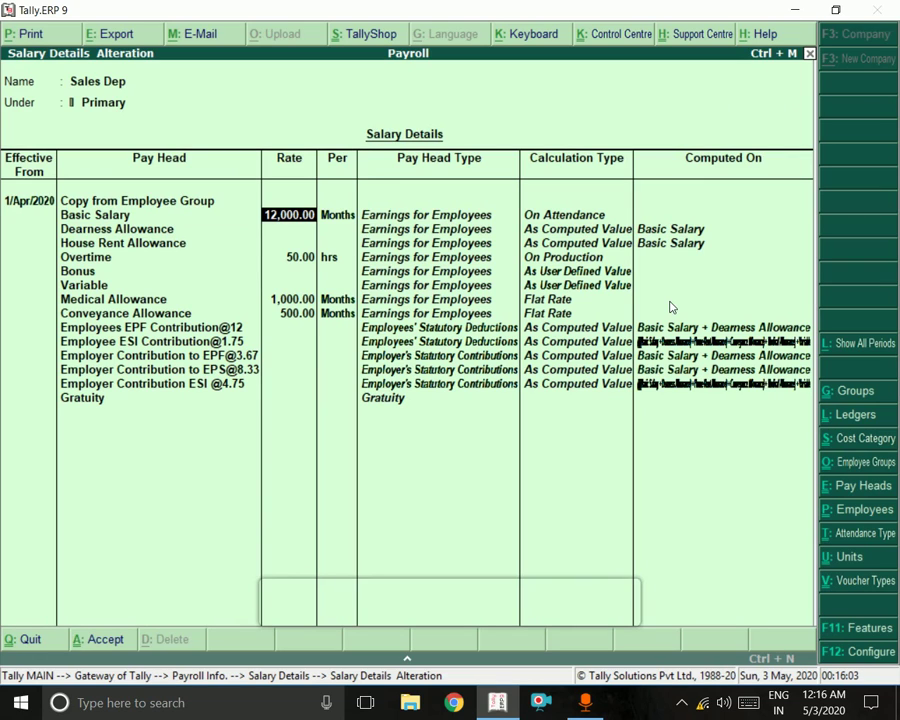
{"action": "type", "text": "15000"}
{"action": "key", "text": "Return"}
{"action": "key", "text": "Return"}
{"action": "key", "text": "Return"}
{"action": "key", "text": "Return"}
{"action": "key", "text": "Return"}
{"action": "key", "text": "Return"}
{"action": "key", "text": "Return"}
{"action": "key", "text": "Return"}
{"action": "key", "text": "Return"}
{"action": "key", "text": "Return"}
{"action": "key", "text": "Return"}
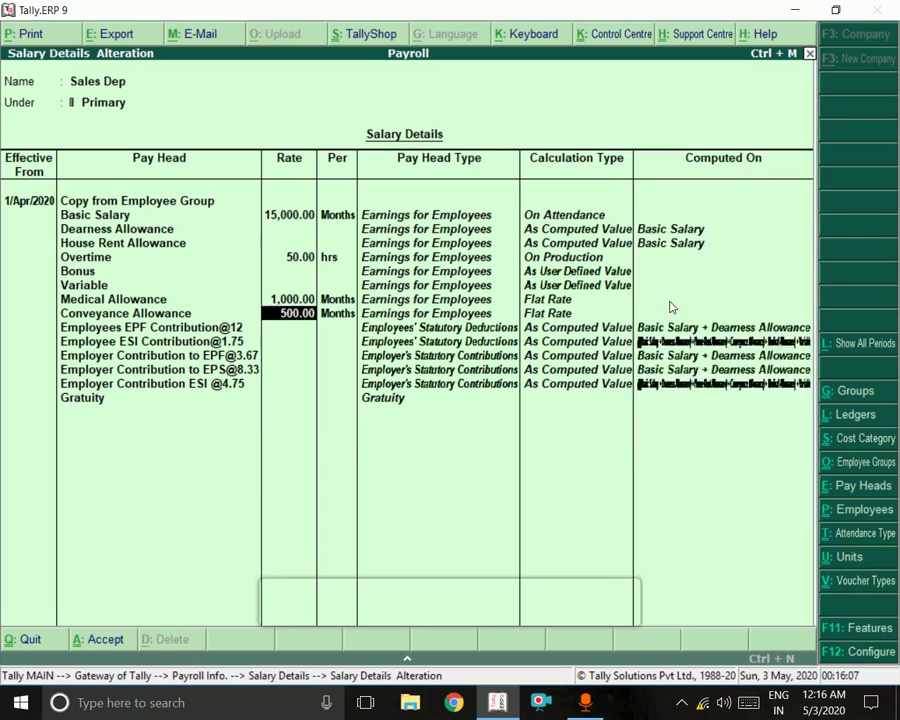
{"action": "key", "text": "Return"}
{"action": "key", "text": "Return"}
{"action": "key", "text": "Return"}
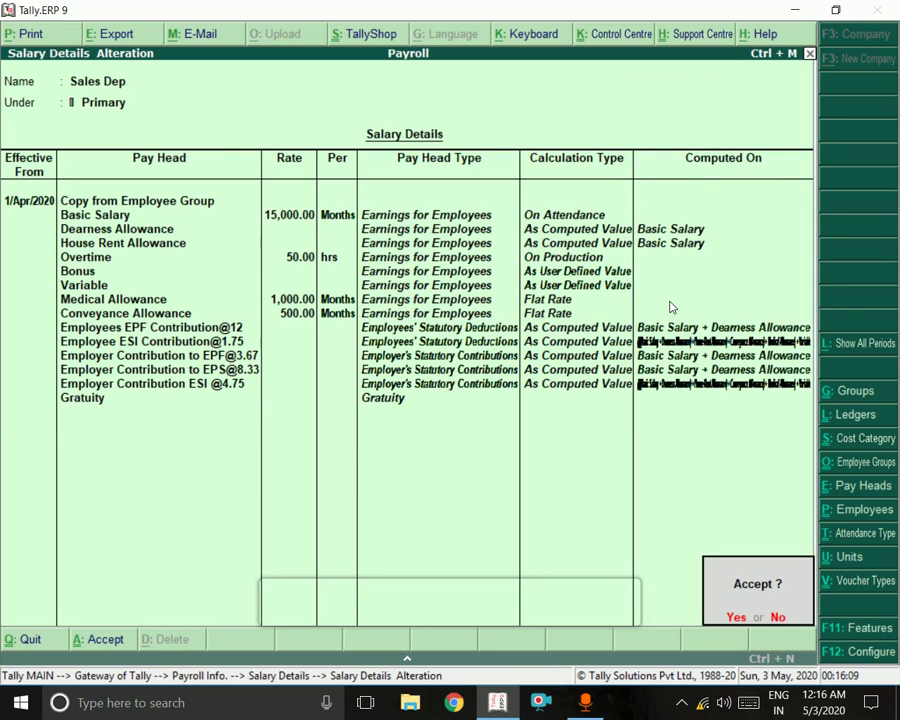
{"action": "key", "text": "Return"}
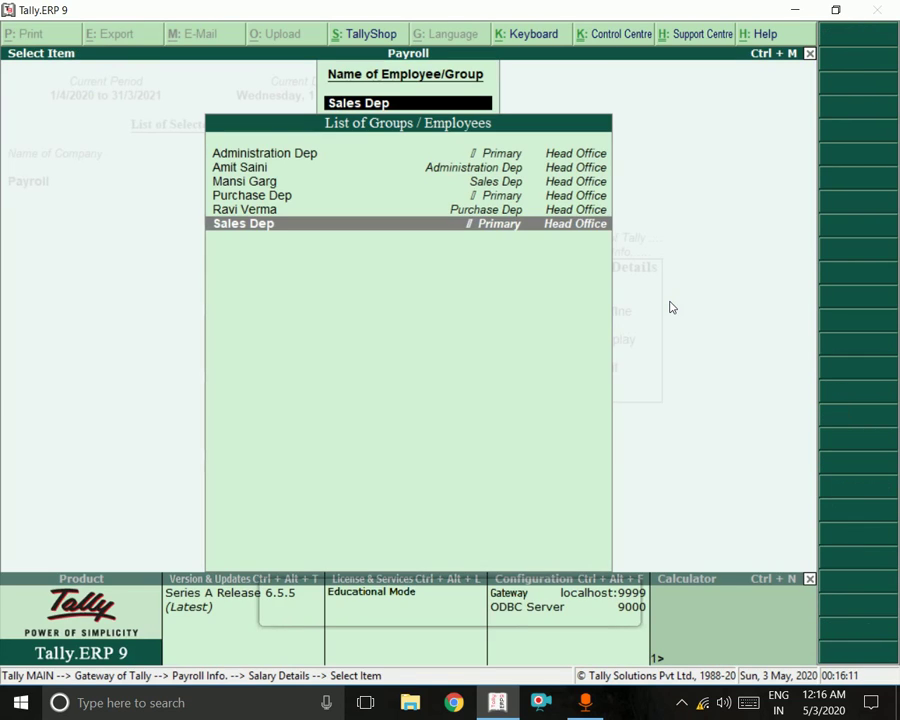
Leave the salary details and open the Pay Head Configuration under Income Tax Details.
{"action": "key", "text": "BackSpace"}
{"action": "key", "text": "Escape"}
{"action": "key", "text": "Escape"}
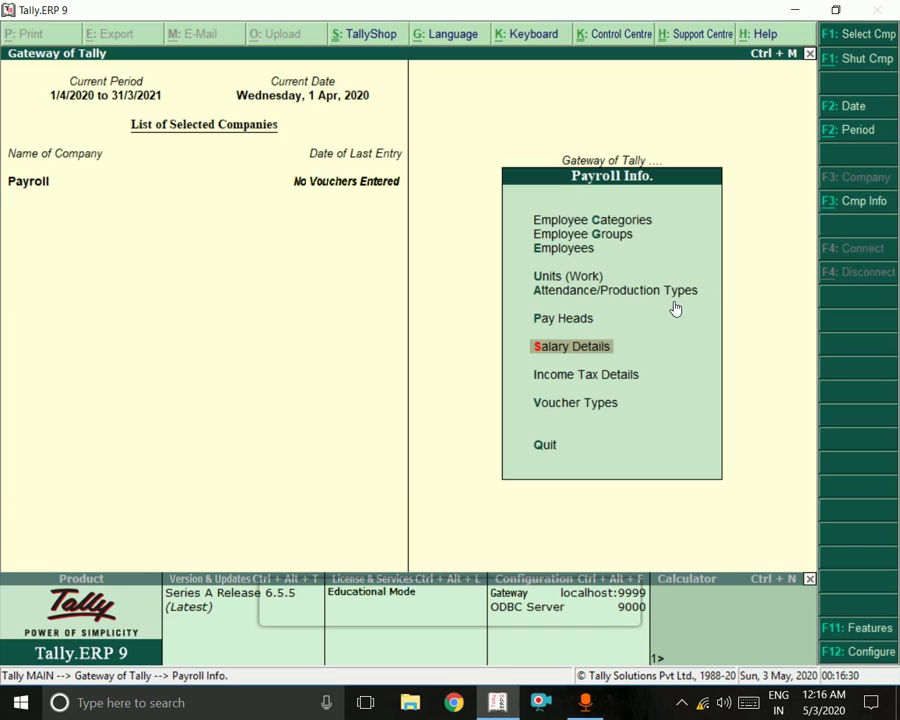
{"action": "key", "text": "Down"}
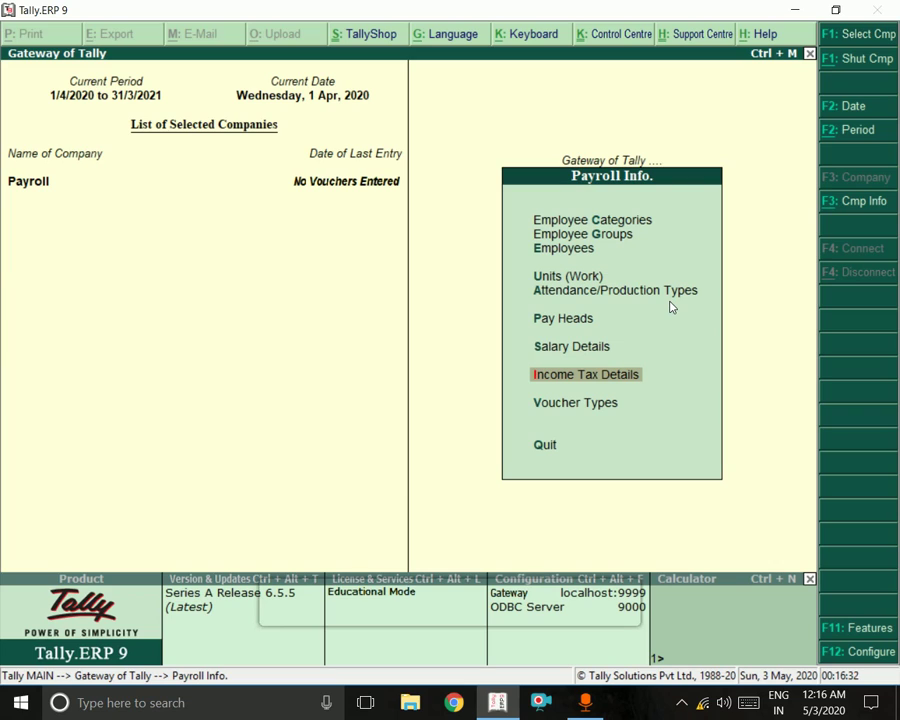
{"action": "key", "text": "Return"}
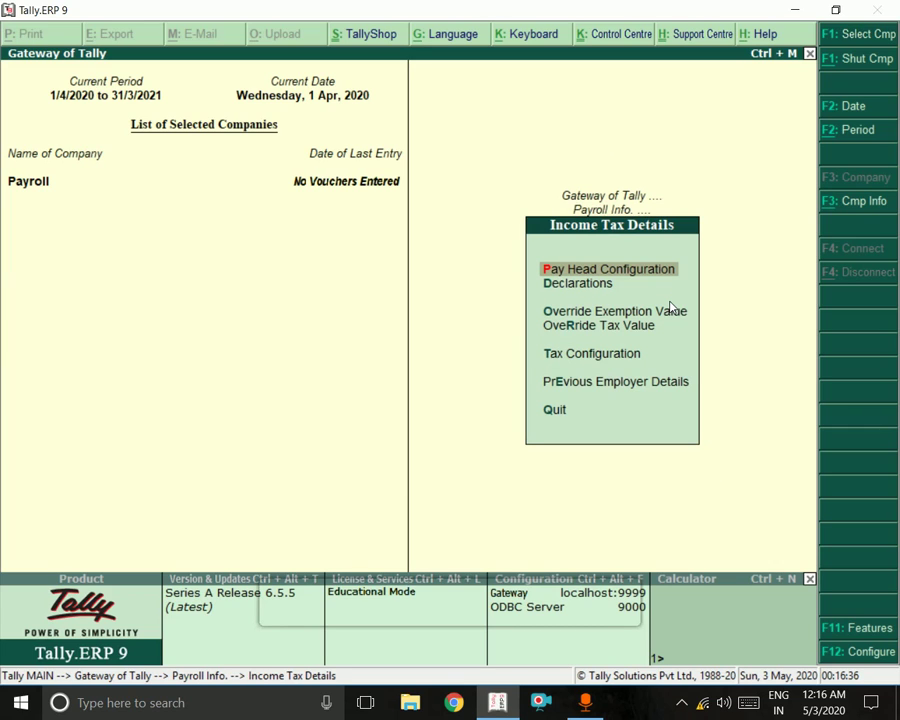
{"action": "key", "text": "Return"}
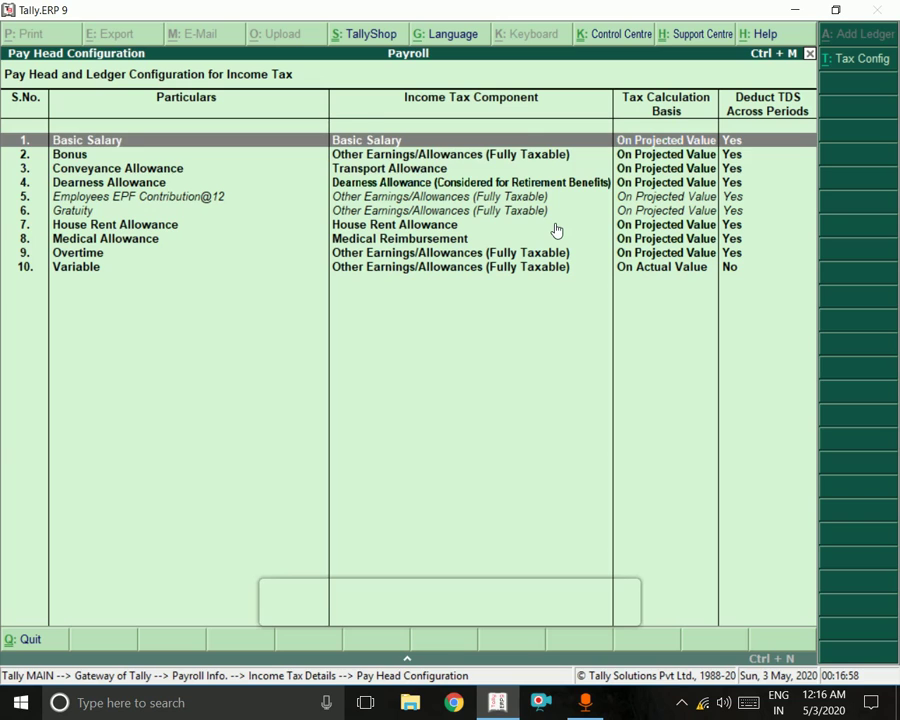
Configure Employees EPF Contribution@12 with the component Employee Provident Fund (EPF), tax calculation On Projected Value and TDS deducted across periods.
{"action": "key", "text": "Down"}
{"action": "key", "text": "Down"}
{"action": "key", "text": "Down"}
{"action": "key", "text": "Down"}
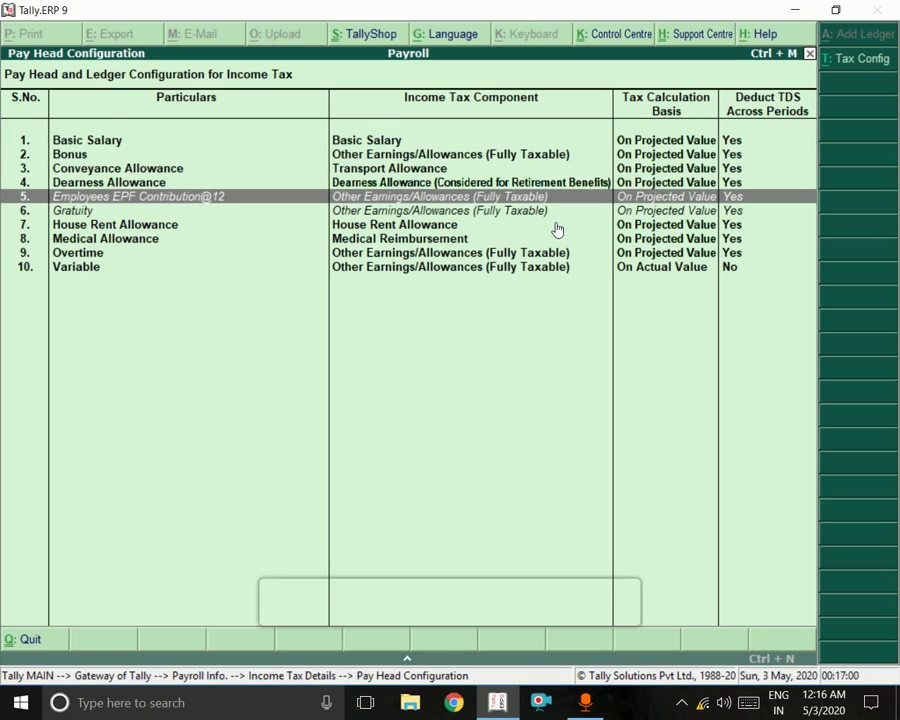
{"action": "key", "text": "Return"}
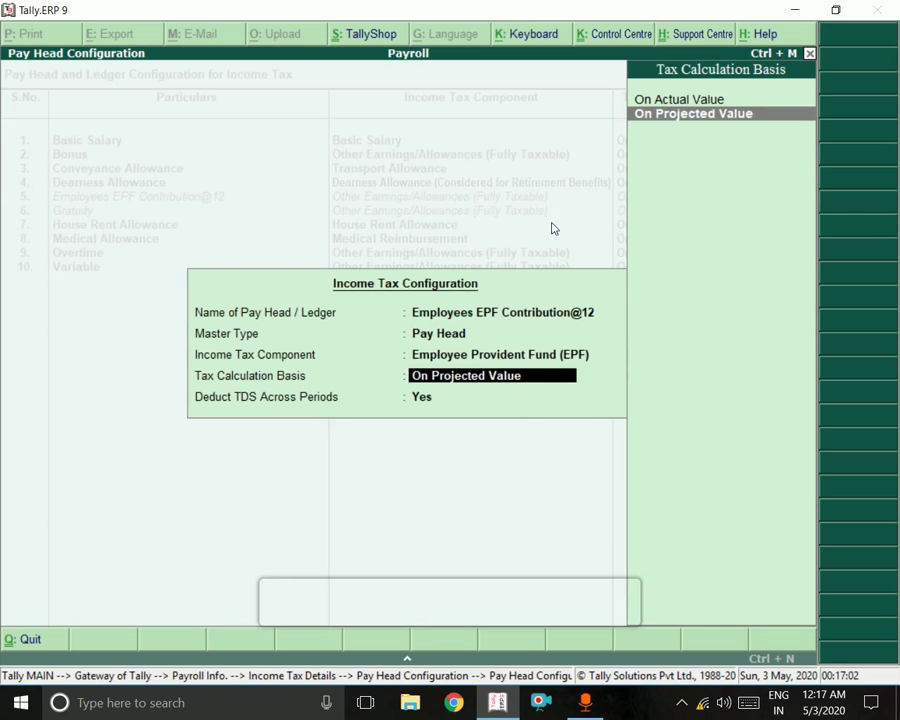
{"action": "key", "text": "Return"}
{"action": "key", "text": "Return"}
{"action": "key", "text": "Return"}
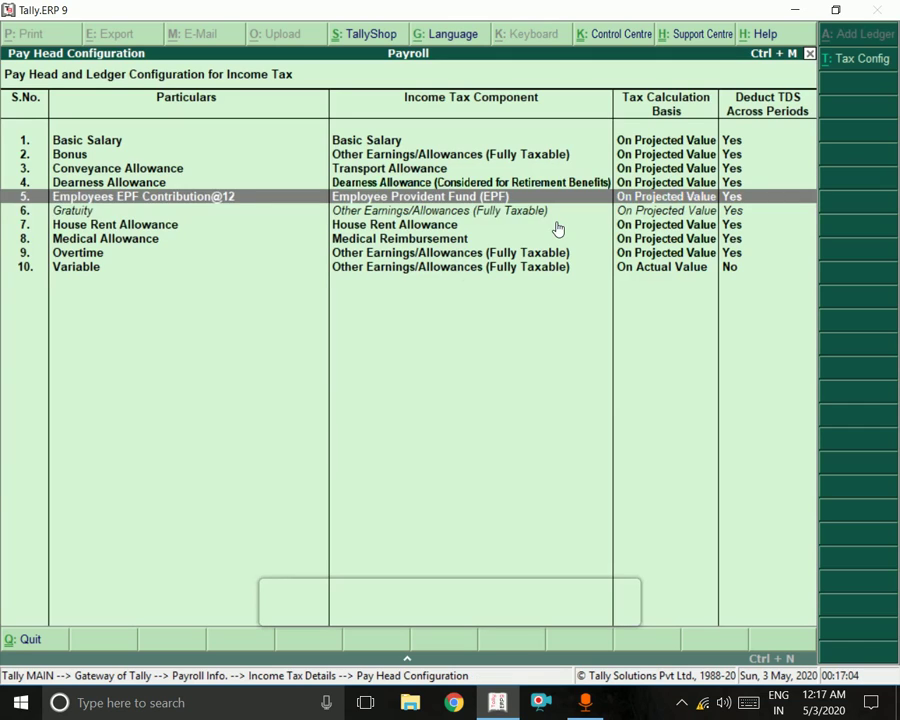
Configure the Gratuity pay head with the income tax component Gratuity, tax calculation On Actual Value and no TDS deduction across periods.
{"action": "key", "text": "Down"}
{"action": "key", "text": "Return"}
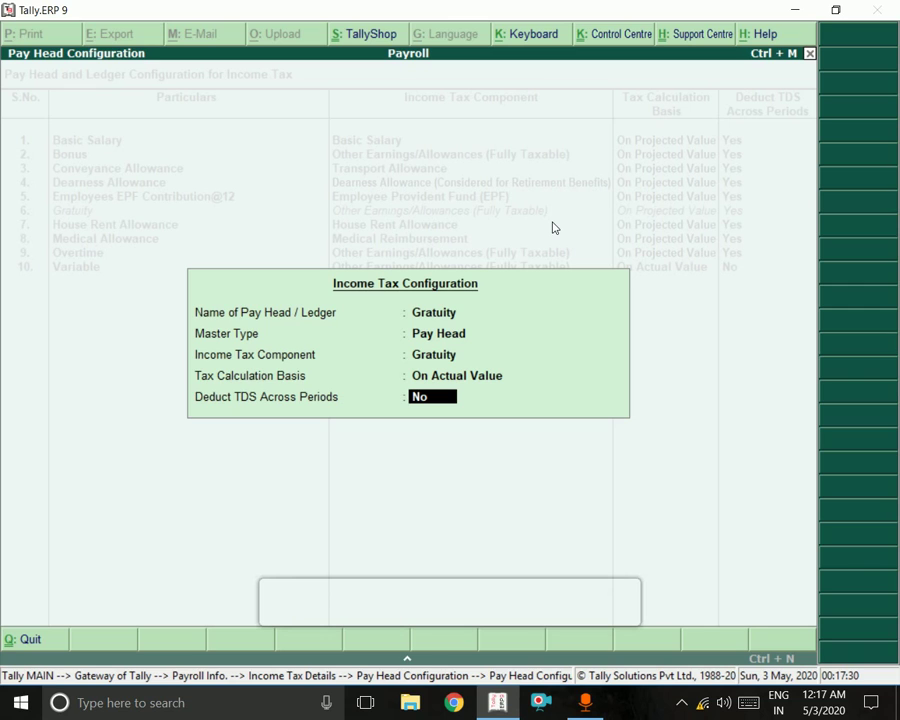
{"action": "key", "text": "Return"}
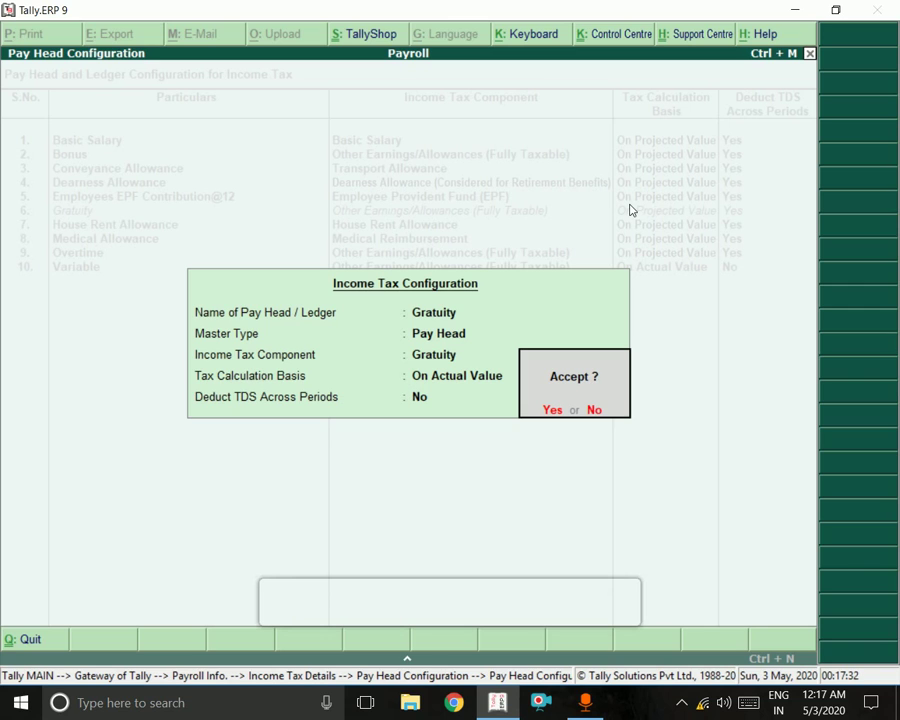
{"action": "key", "text": "Return"}
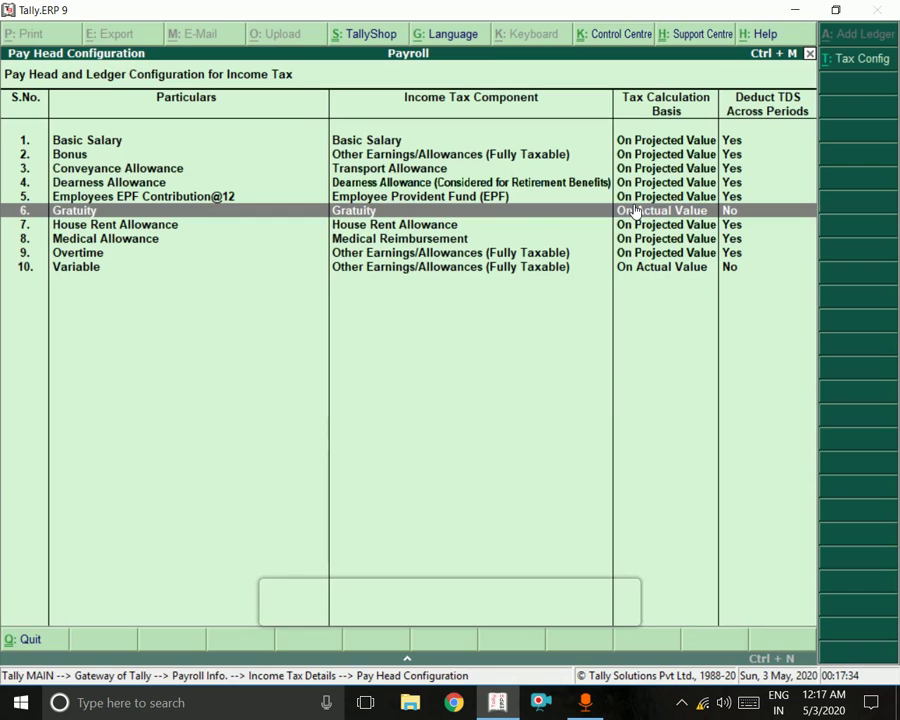
Leave the pay head configuration and open the income tax Declarations.
{"action": "key", "text": "Escape"}
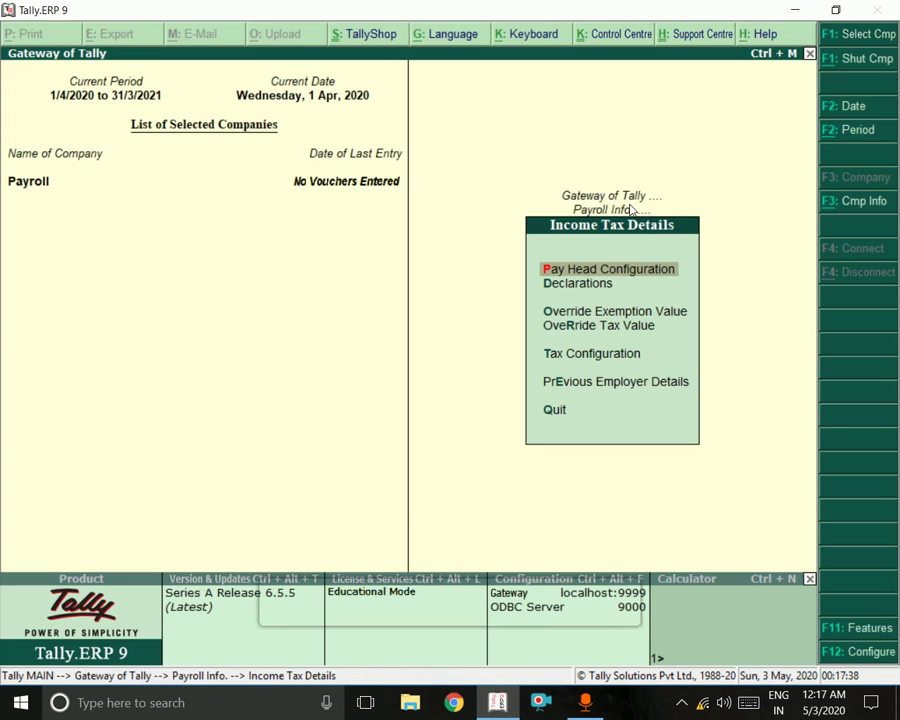
{"action": "key", "text": "Down"}
{"action": "key", "text": "Return"}
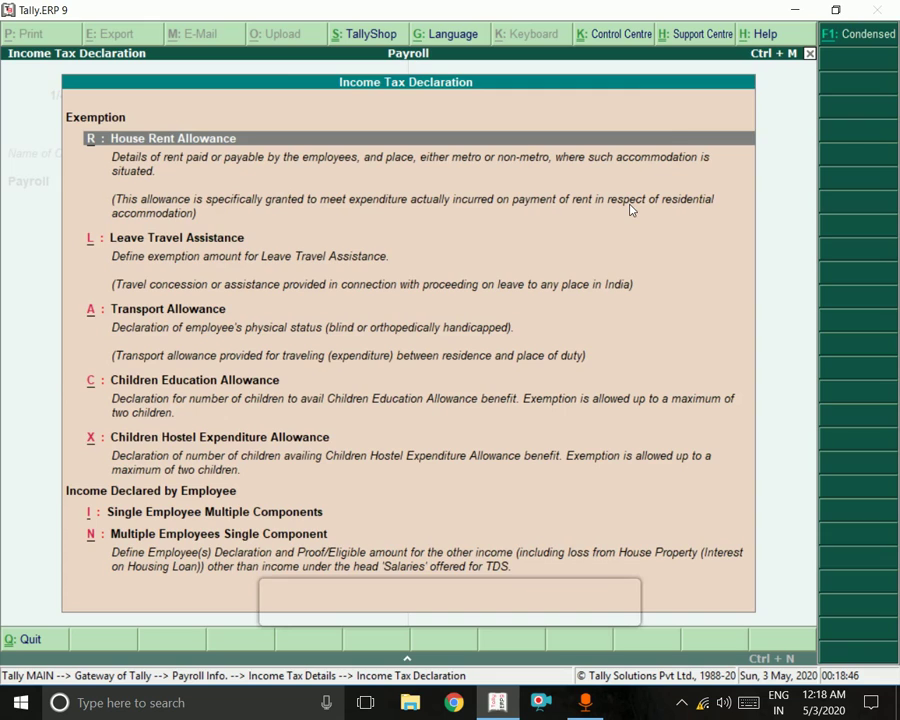
Declare House Rent Allowance for the first listed employee from 1/4/2020 with monthly rent 5,000 declared, 5,000 proof and Metro residence.
{"action": "key", "text": "Return"}
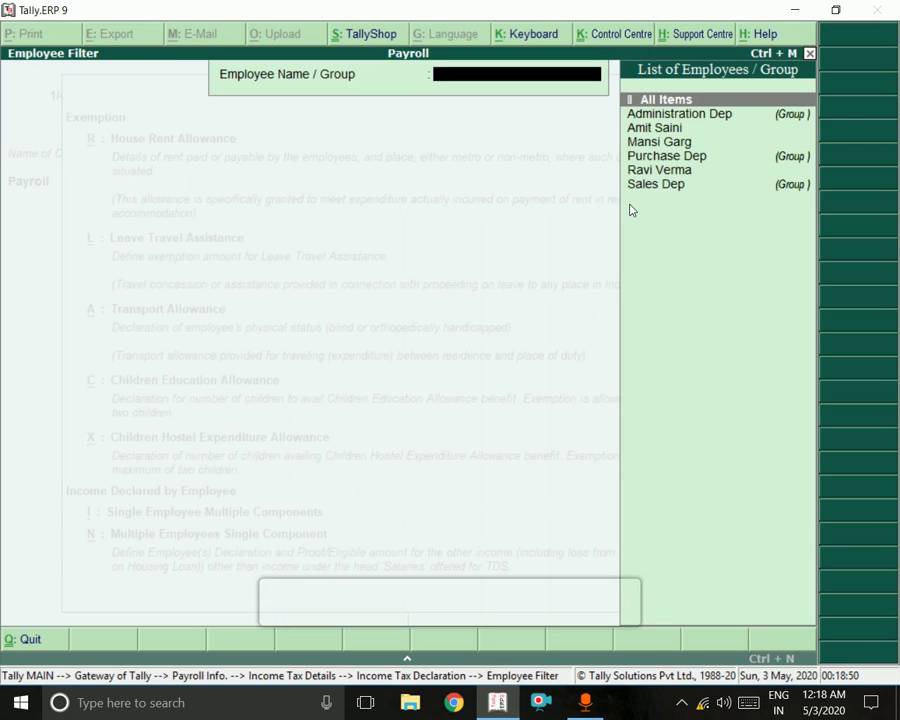
{"action": "key", "text": "Down"}
{"action": "key", "text": "Down"}
{"action": "key", "text": "Return"}
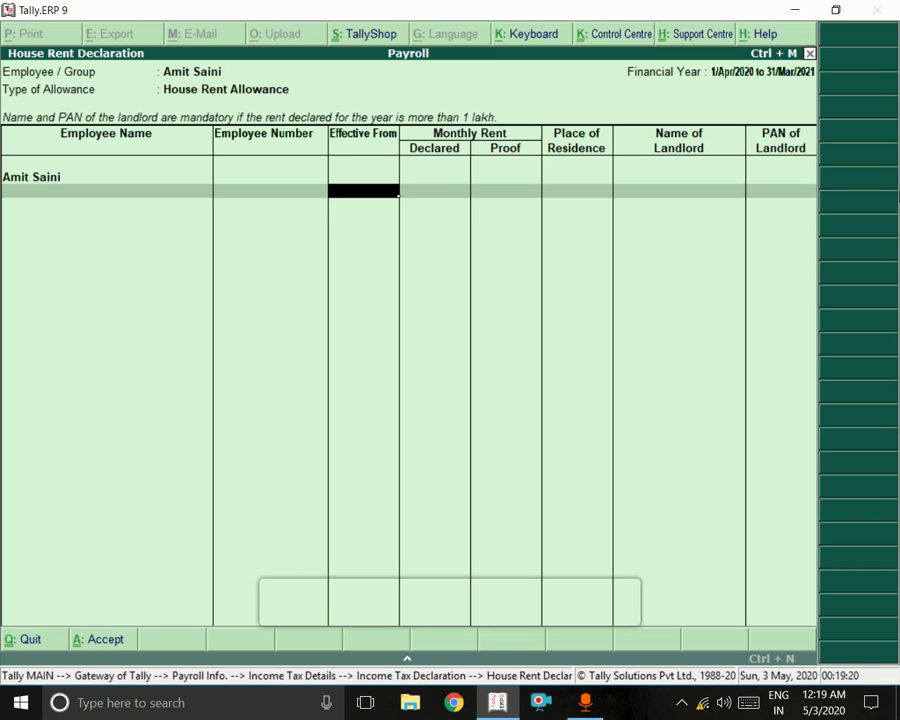
{"action": "type", "text": "1a"}
{"action": "key", "text": "Return"}
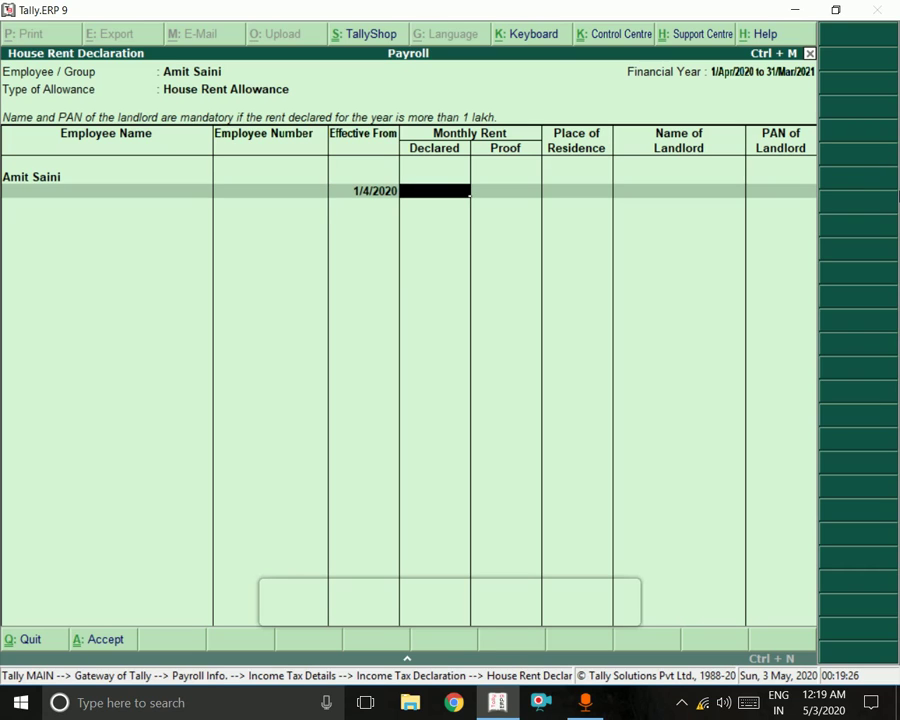
{"action": "type", "text": "5000"}
{"action": "key", "text": "Return"}
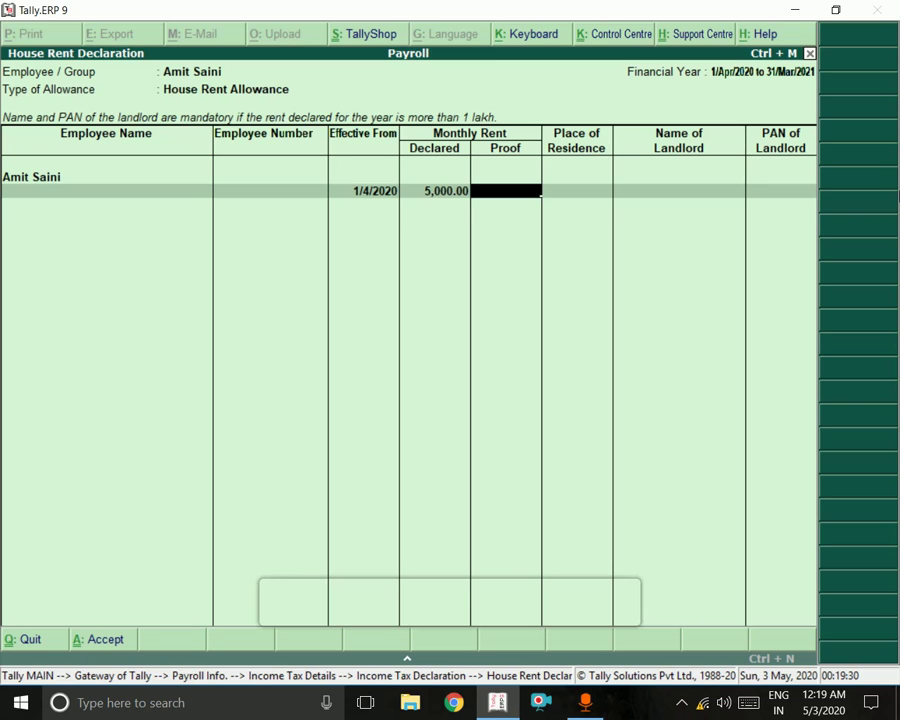
{"action": "type", "text": "5000"}
{"action": "key", "text": "Return"}
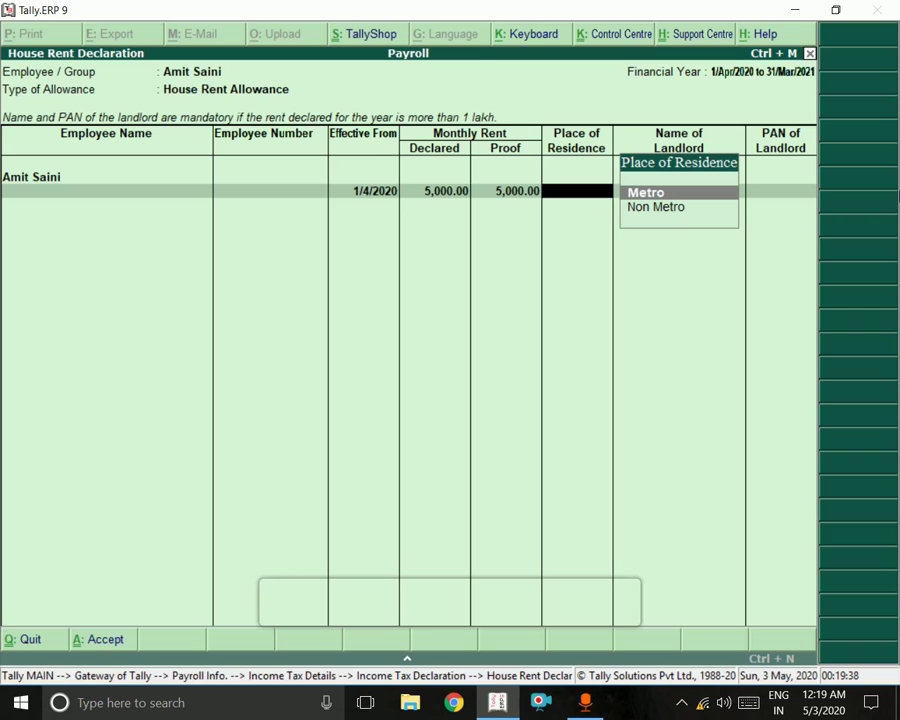
{"action": "key", "text": "Return"}
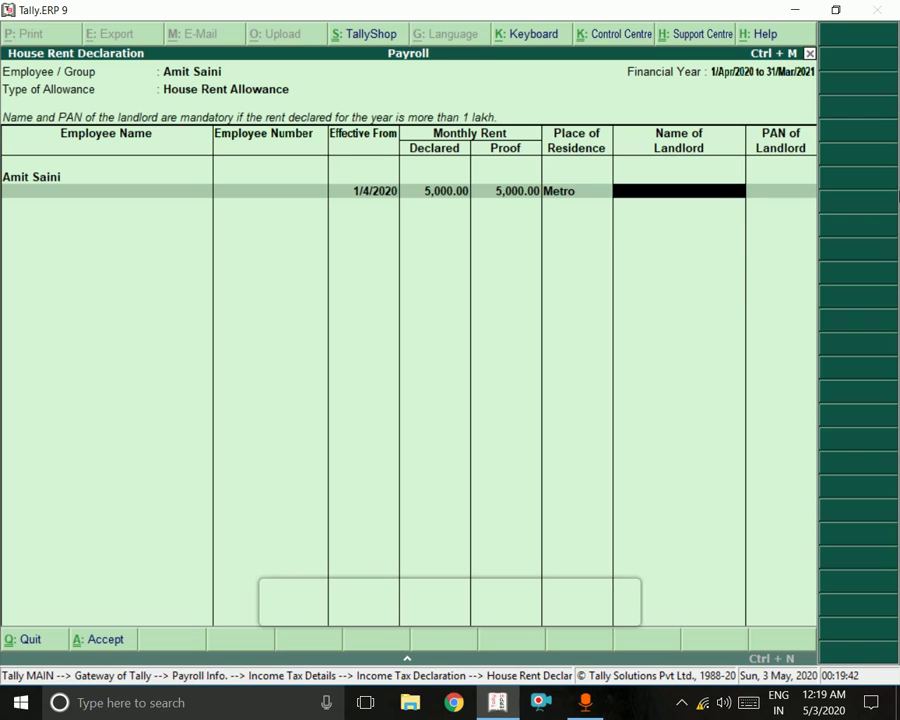
Enter the landlord's name in the house rent declaration and choose New as the PAN type.
{"action": "type", "text": "Abc"}
{"action": "key", "text": "Return"}
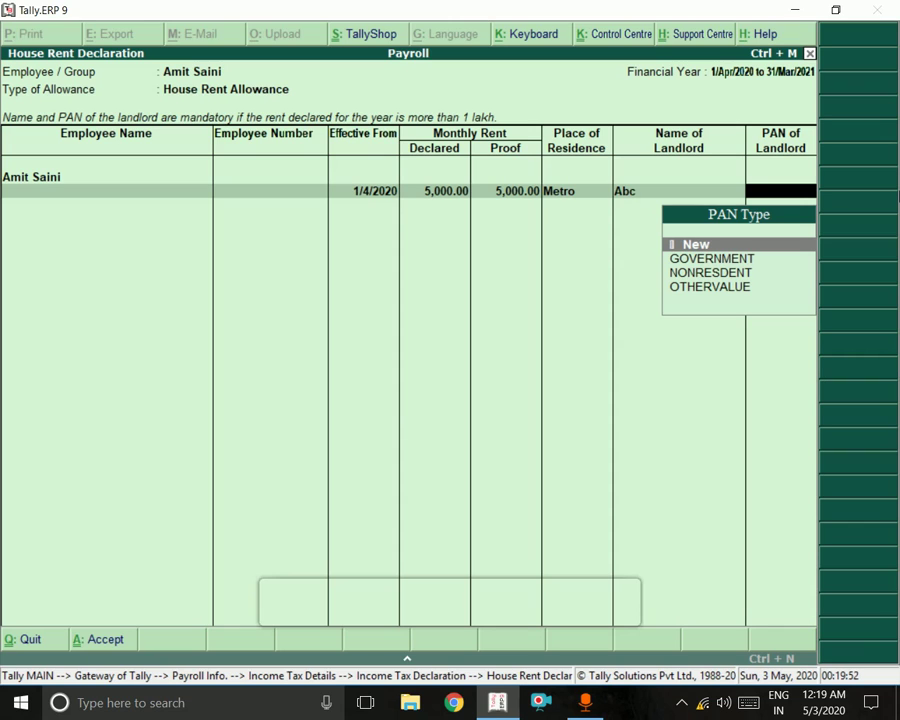
{"action": "key", "text": "Return"}
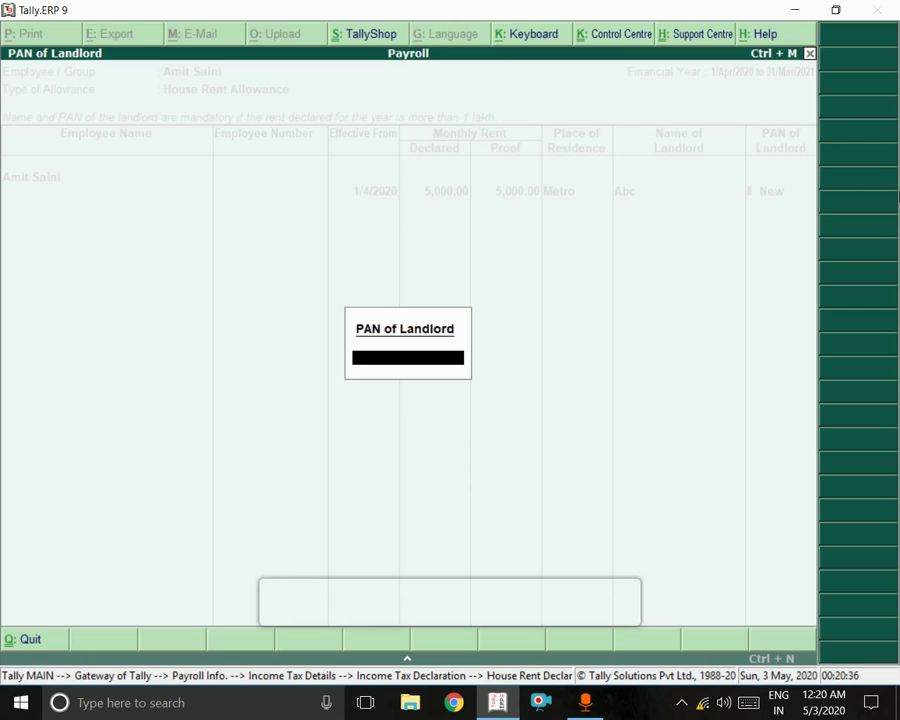
{"action": "type", "text": "AAAPS123A"}
{"action": "key", "text": "Return"}
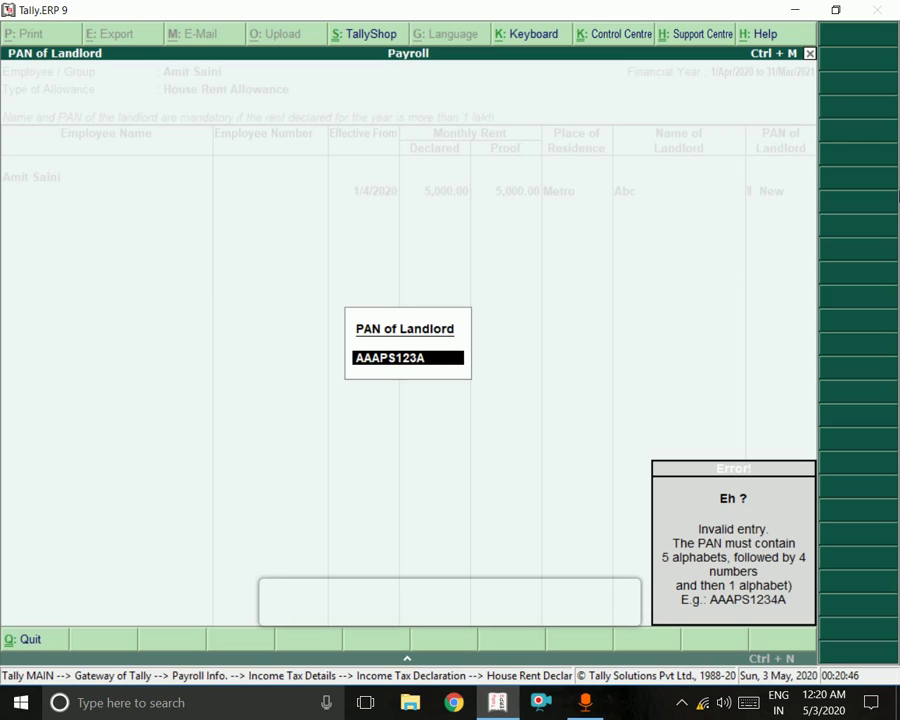
{"action": "key", "text": "Escape"}
{"action": "key", "text": "Return"}
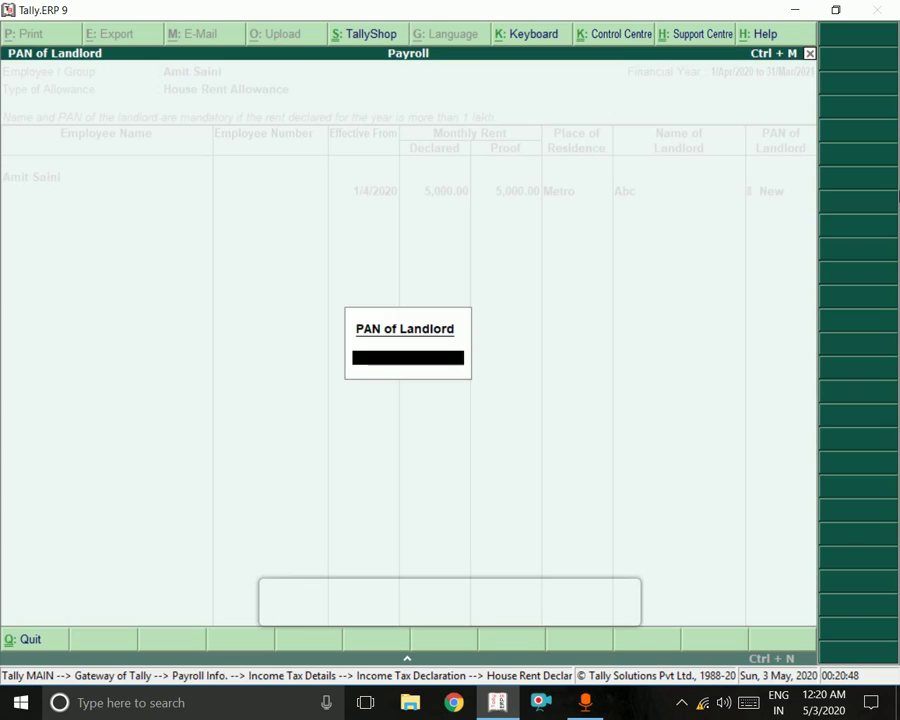
Enter the landlord's PAN and save the house rent declaration.
{"action": "type", "text": "AAAPS123"}
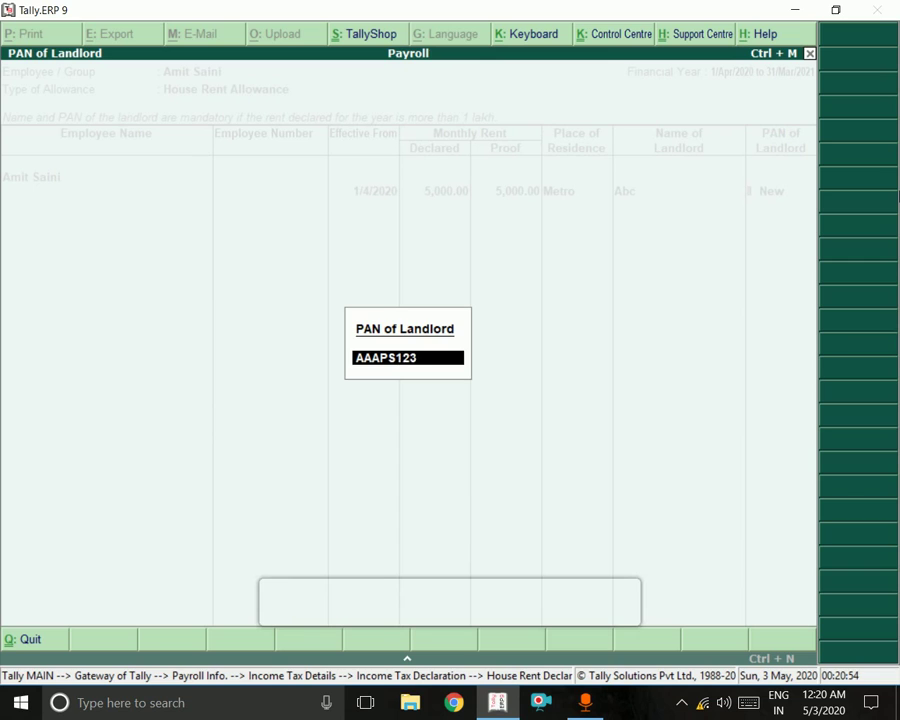
{"action": "type", "text": "4A"}
{"action": "key", "text": "Return"}
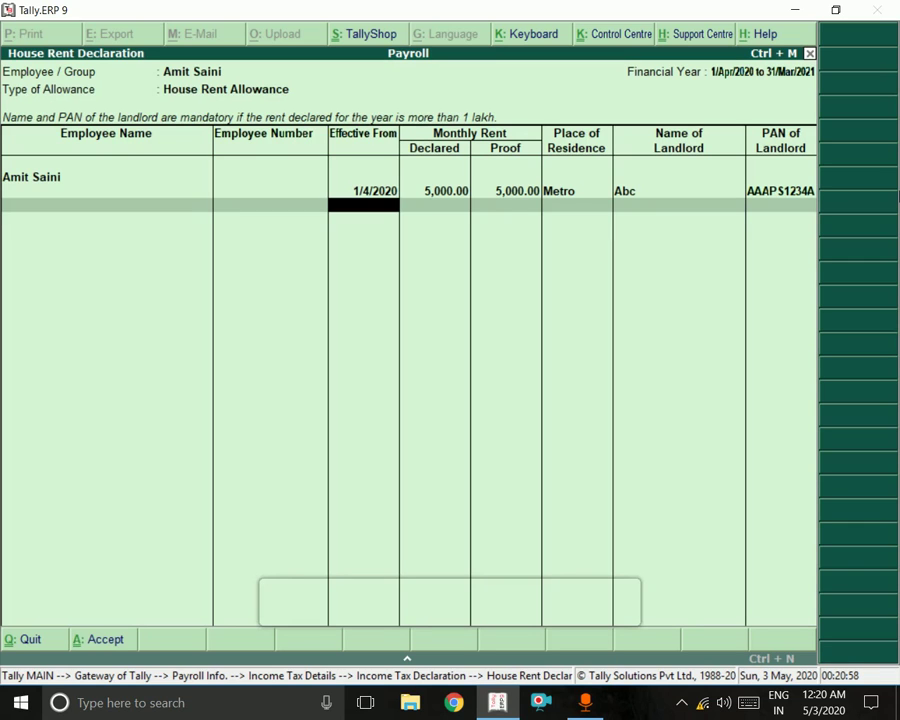
{"action": "key", "text": "Return"}
{"action": "key", "text": "Return"}
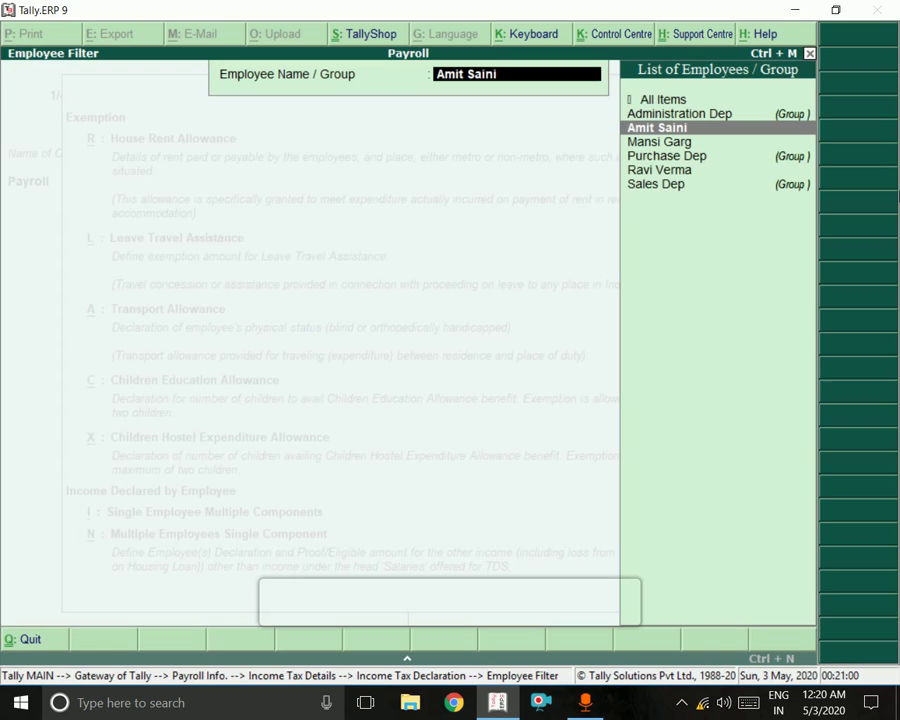
Leave the income tax declarations and return to Payroll Info.
{"action": "key", "text": "Down"}
{"action": "key", "text": "Down"}
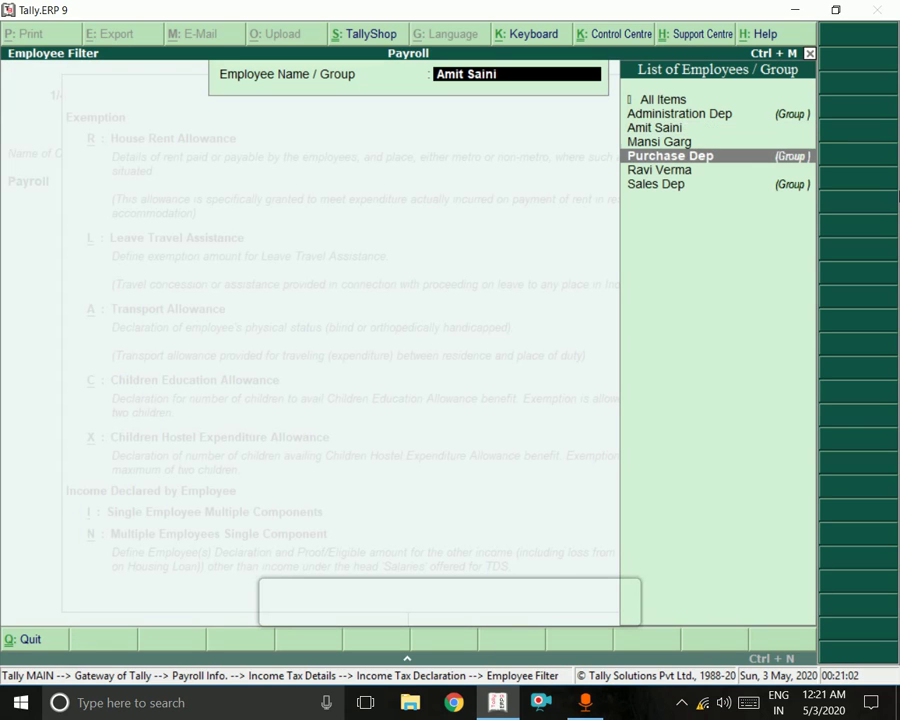
{"action": "key", "text": "Escape"}
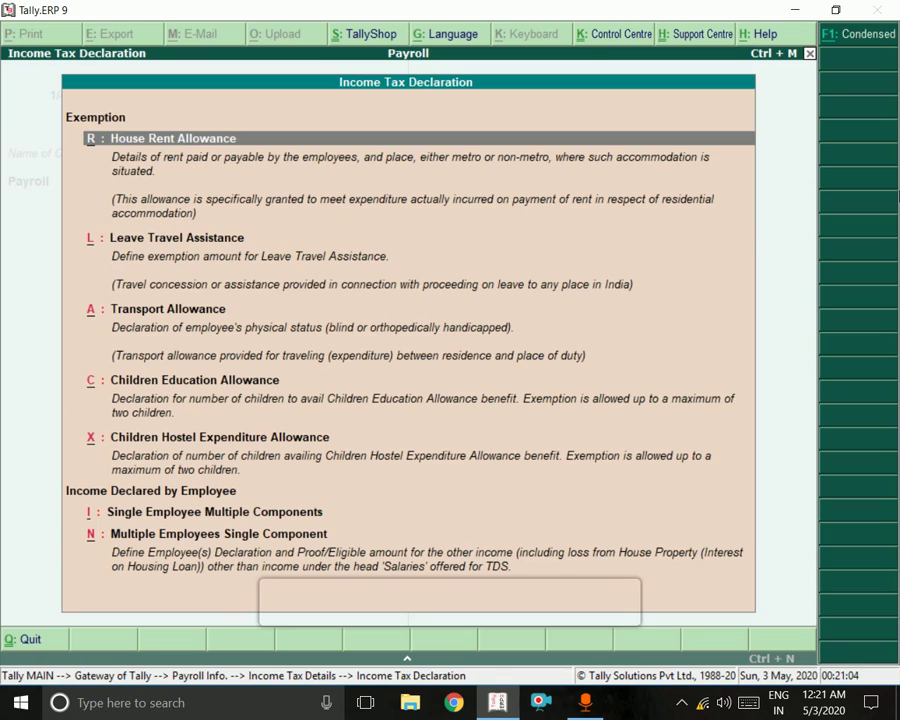
{"action": "key", "text": "Down"}
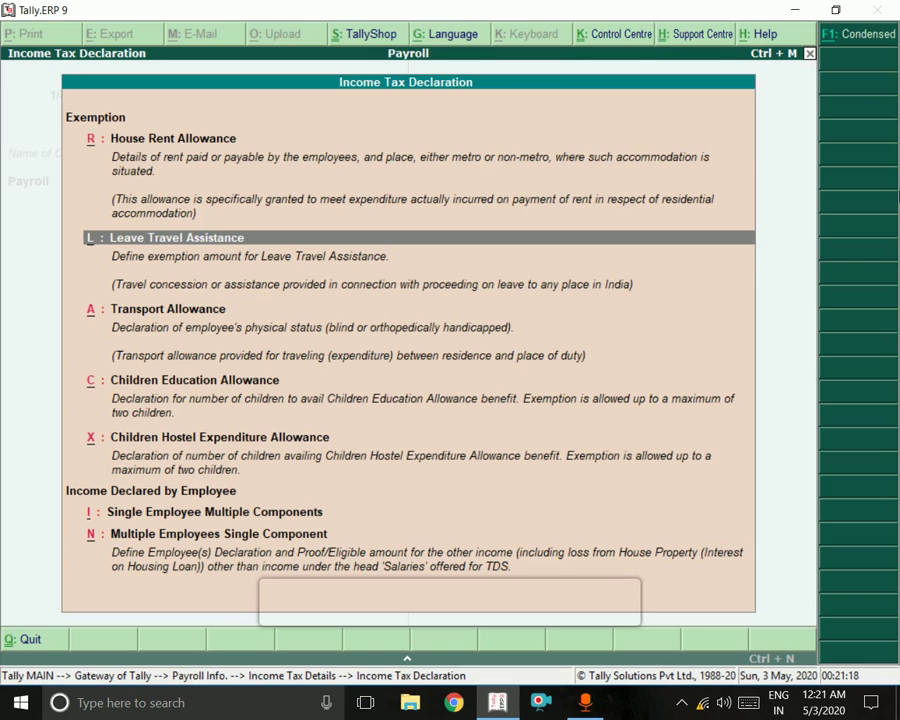
{"action": "key", "text": "Escape"}
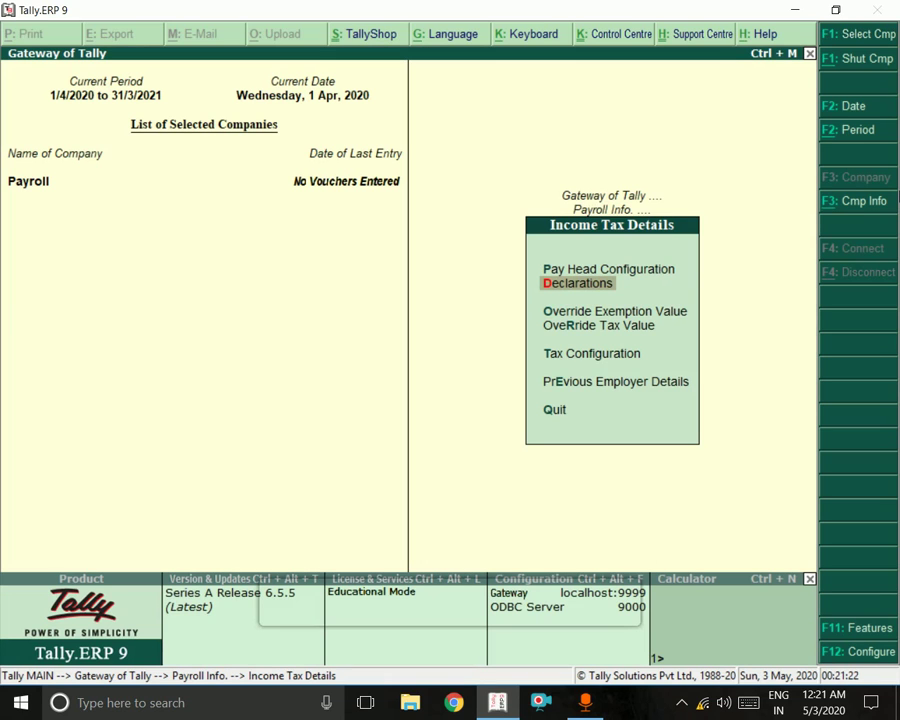
{"action": "key", "text": "Escape"}
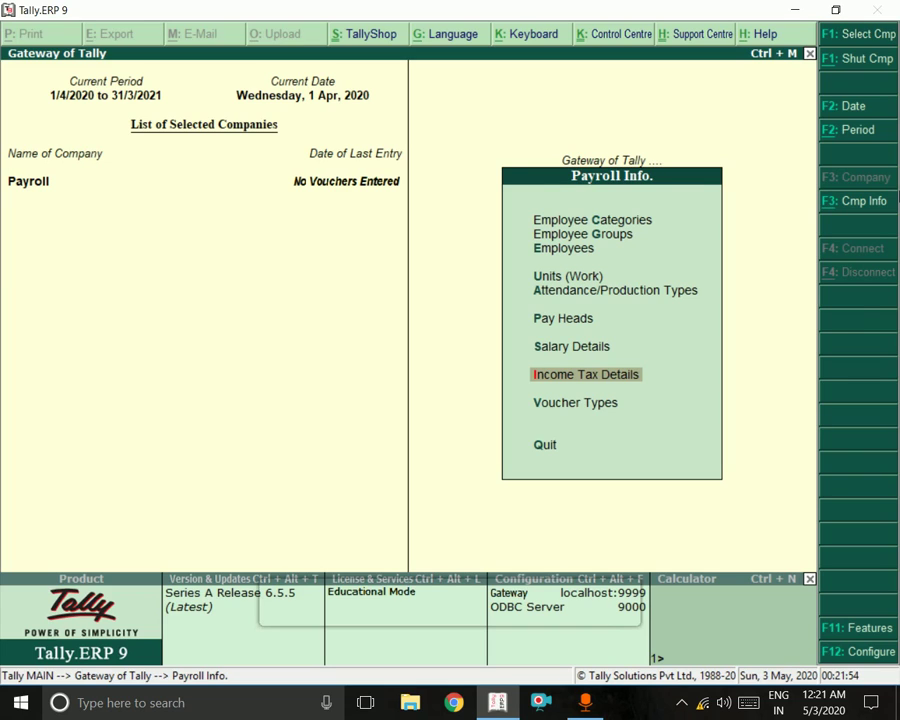
Open Payroll Vouchers from the Gateway of Tally and switch to an Attendance voucher.
{"action": "key", "text": "Escape"}
{"action": "key", "text": "Down"}
{"action": "key", "text": "Down"}
{"action": "key", "text": "Down"}
{"action": "key", "text": "Down"}
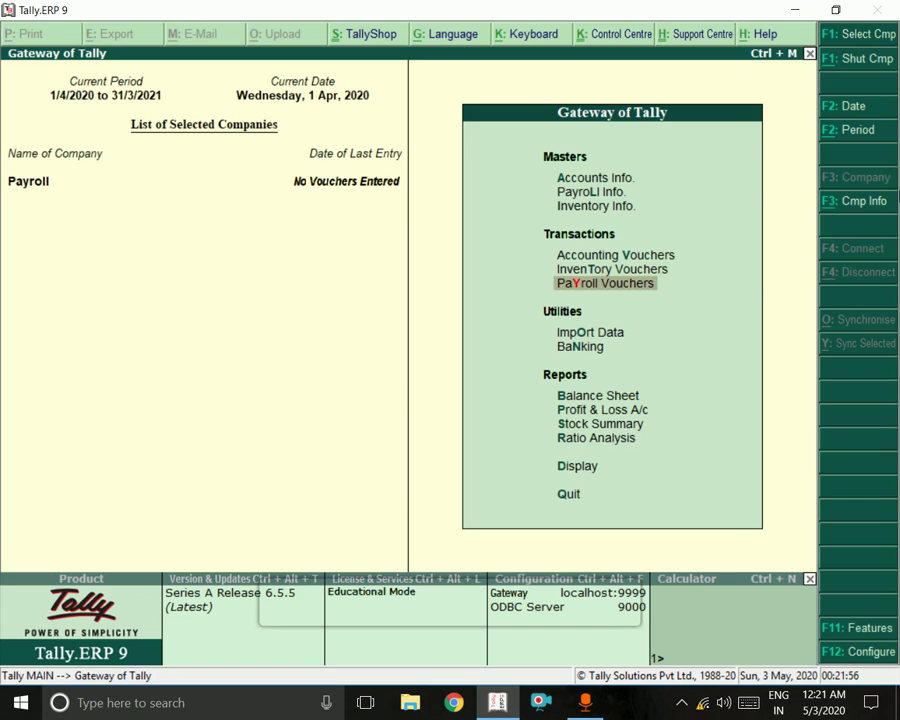
{"action": "key", "text": "Return"}
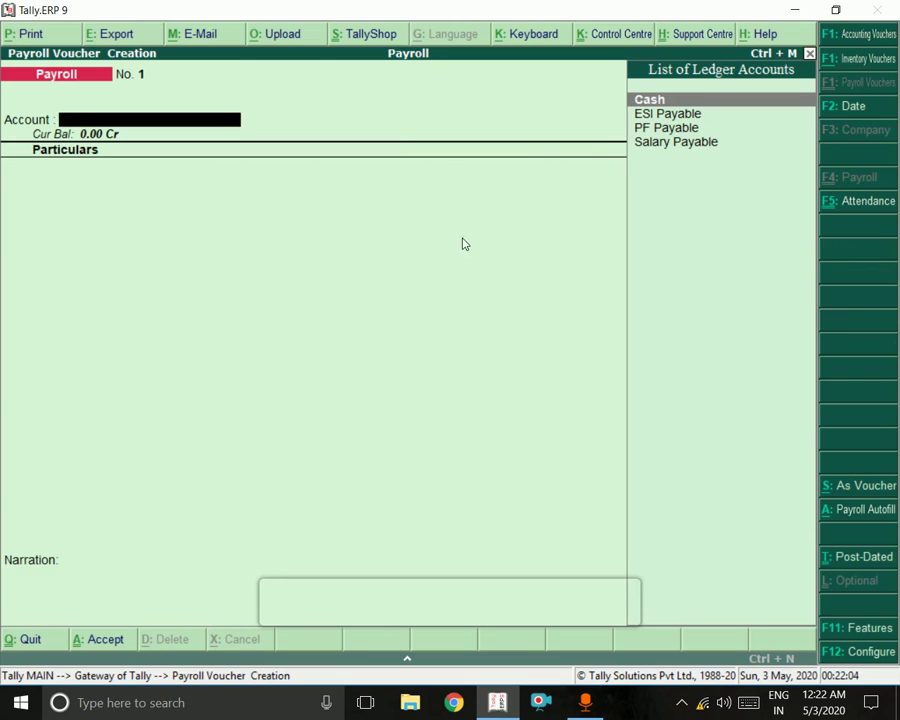
{"action": "left_click", "coordinate": [869, 203]}
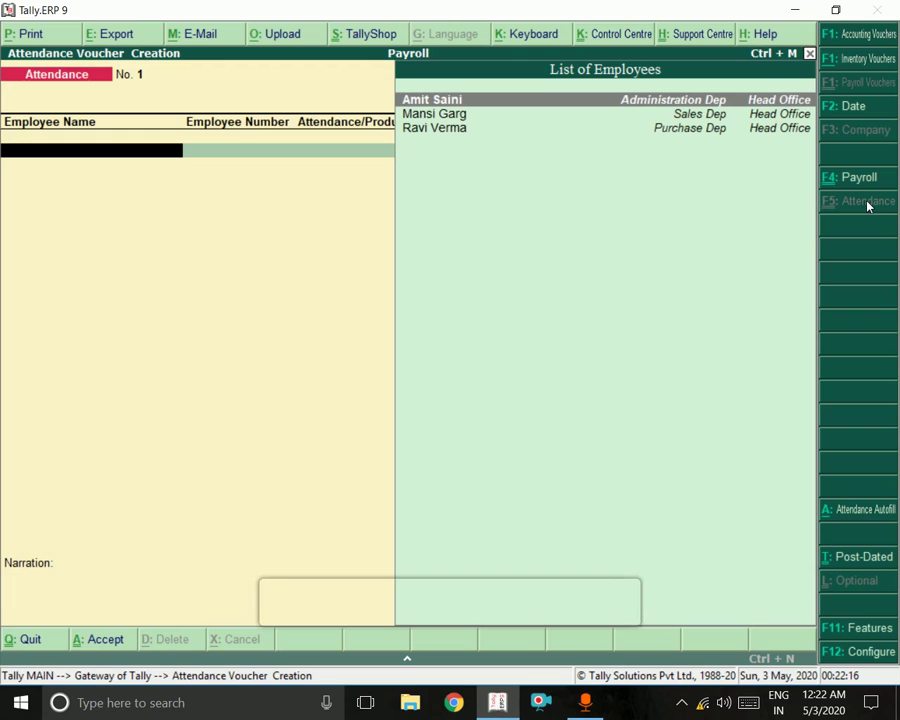
Auto-fill the attendance voucher dated 31/5/2020 for all Head Office employees with type Absent, default value 0, sorted by Employee Name.
{"action": "left_click", "coordinate": [870, 518]}
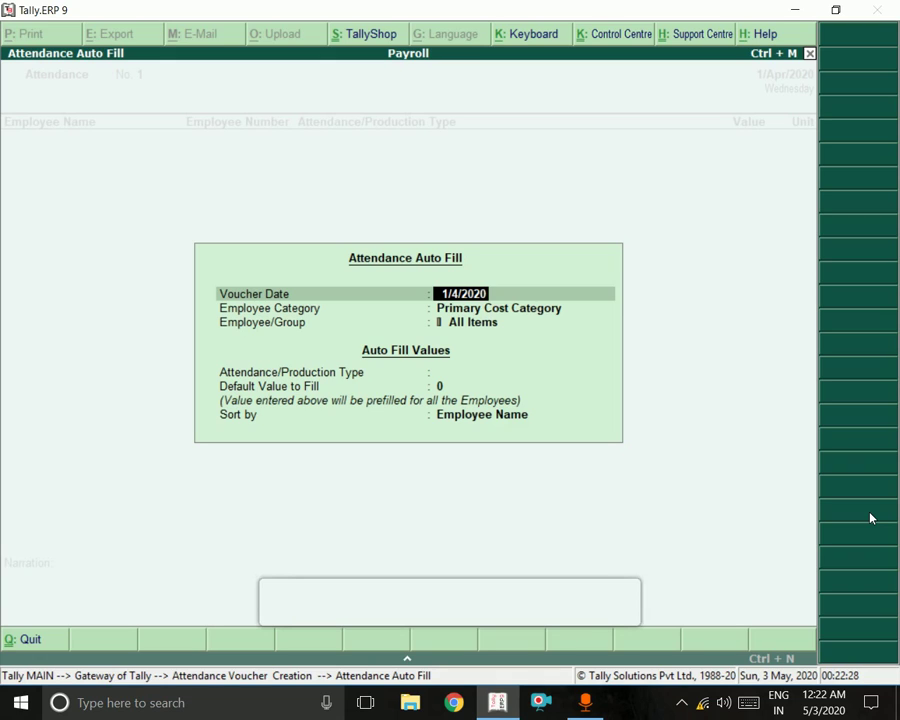
{"action": "type", "text": "31may"}
{"action": "key", "text": "Return"}
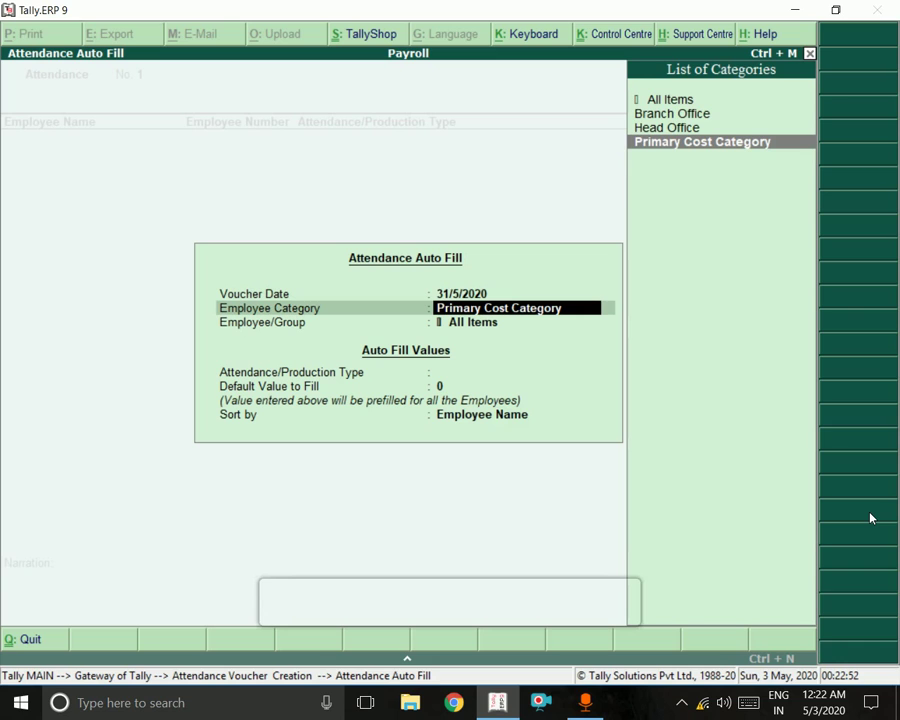
{"action": "key", "text": "Up"}
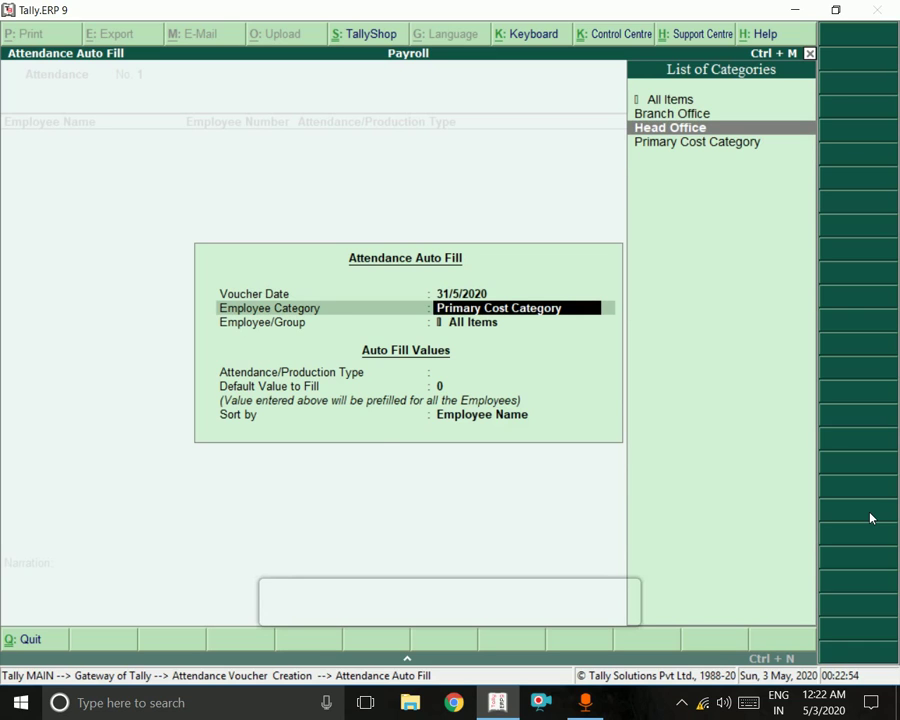
{"action": "key", "text": "Return"}
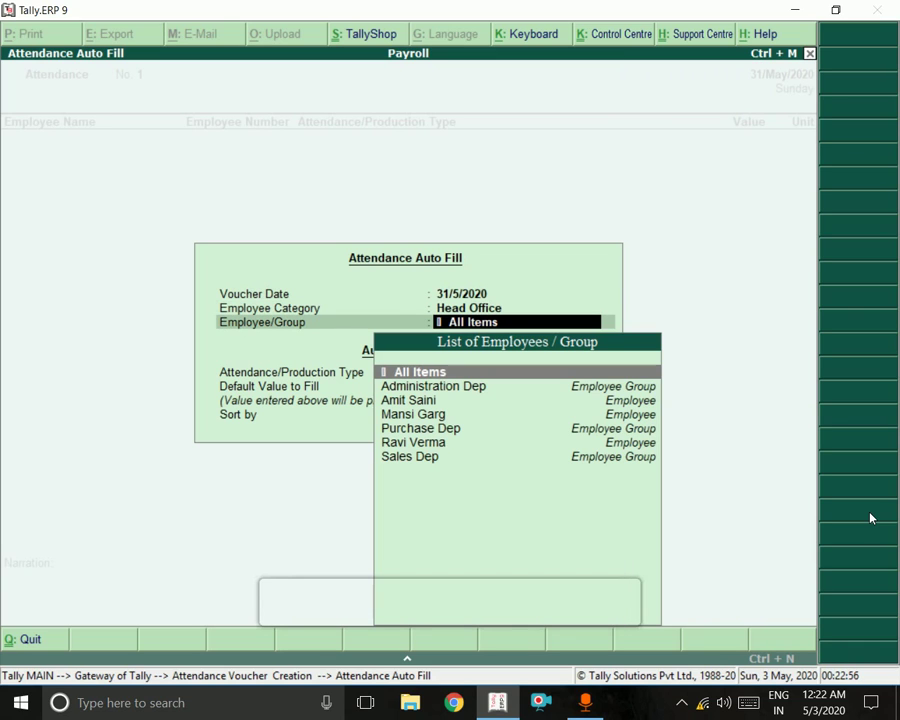
{"action": "key", "text": "Return"}
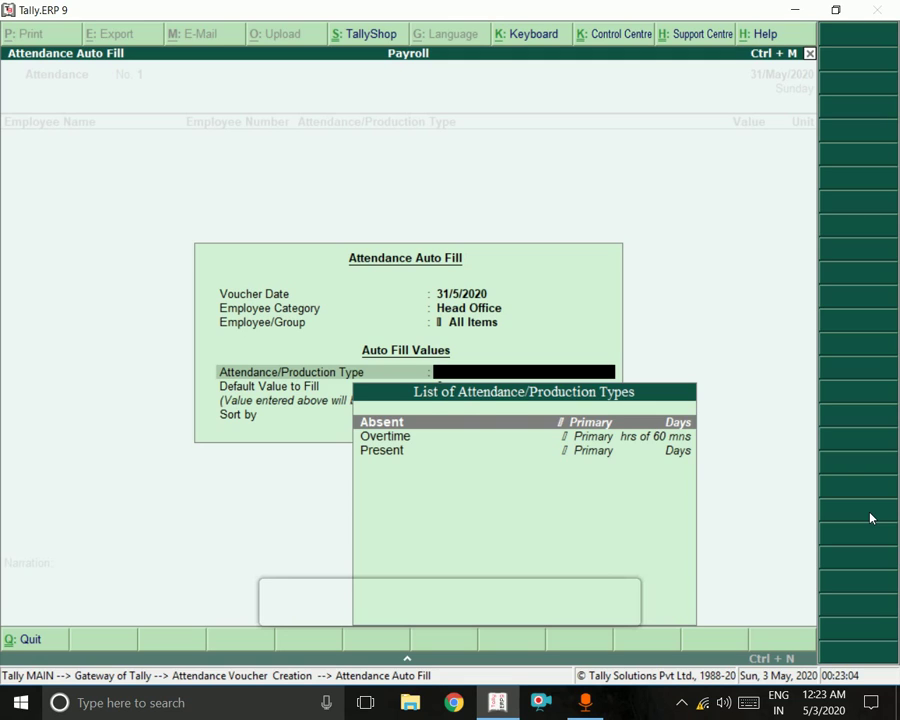
{"action": "key", "text": "Return"}
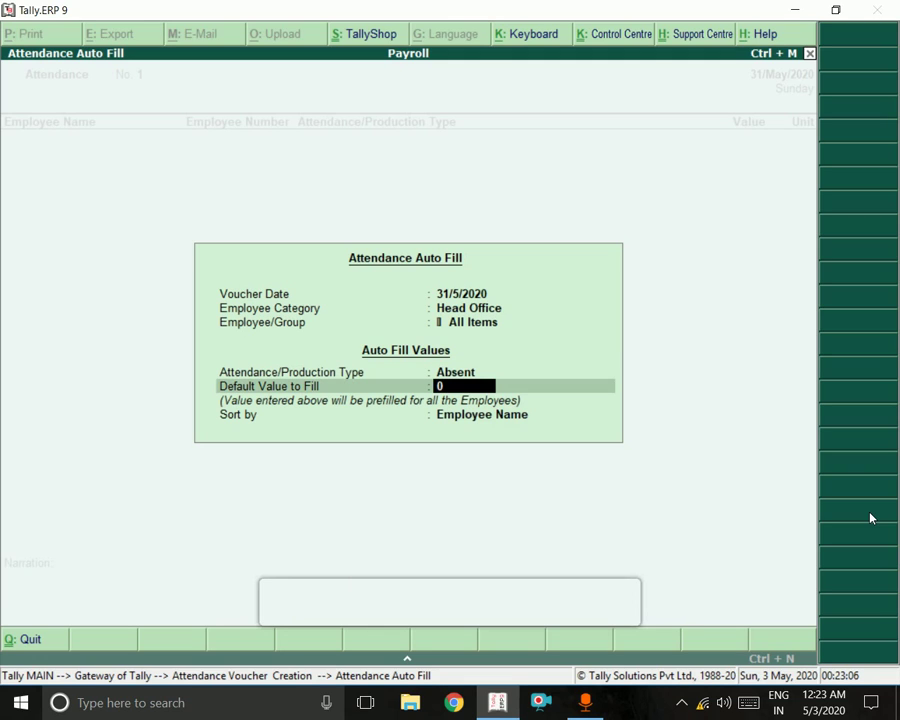
{"action": "key", "text": "Return"}
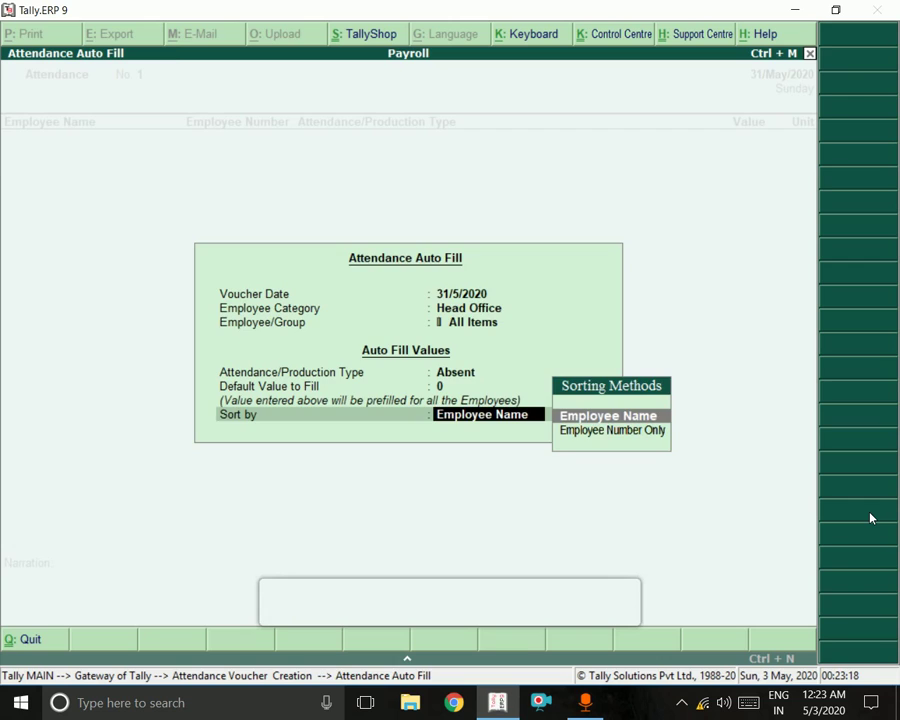
{"action": "key", "text": "Return"}
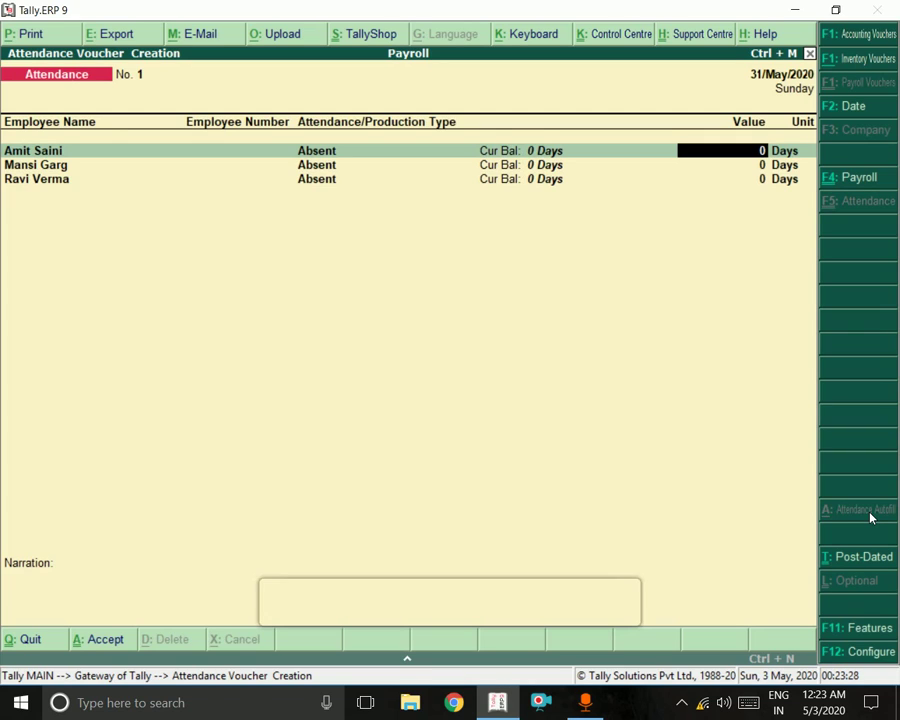
Enter 5, 2 and 3 absent days for the three employees in listed order and save the attendance voucher.
{"action": "type", "text": "5"}
{"action": "key", "text": "Return"}
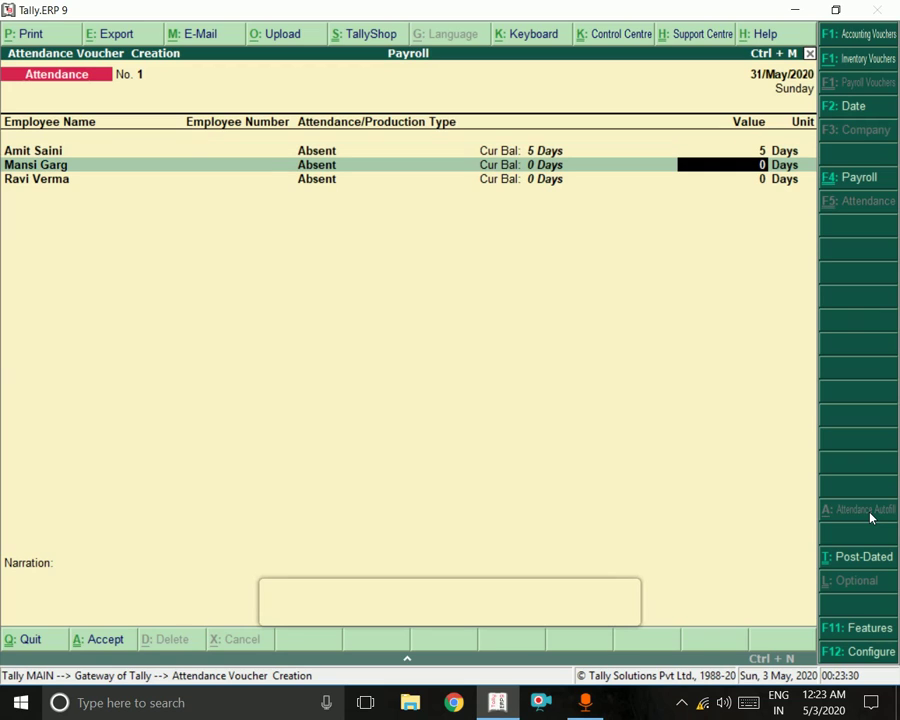
{"action": "type", "text": "2"}
{"action": "key", "text": "Return"}
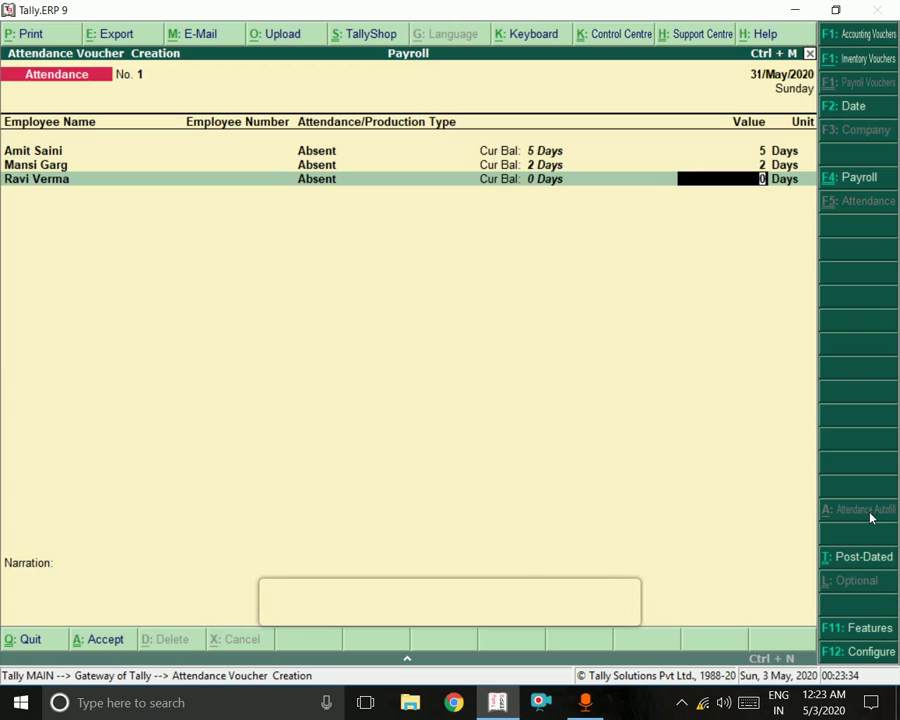
{"action": "type", "text": "3"}
{"action": "key", "text": "Return"}
{"action": "key", "text": "Return"}
{"action": "key", "text": "Return"}
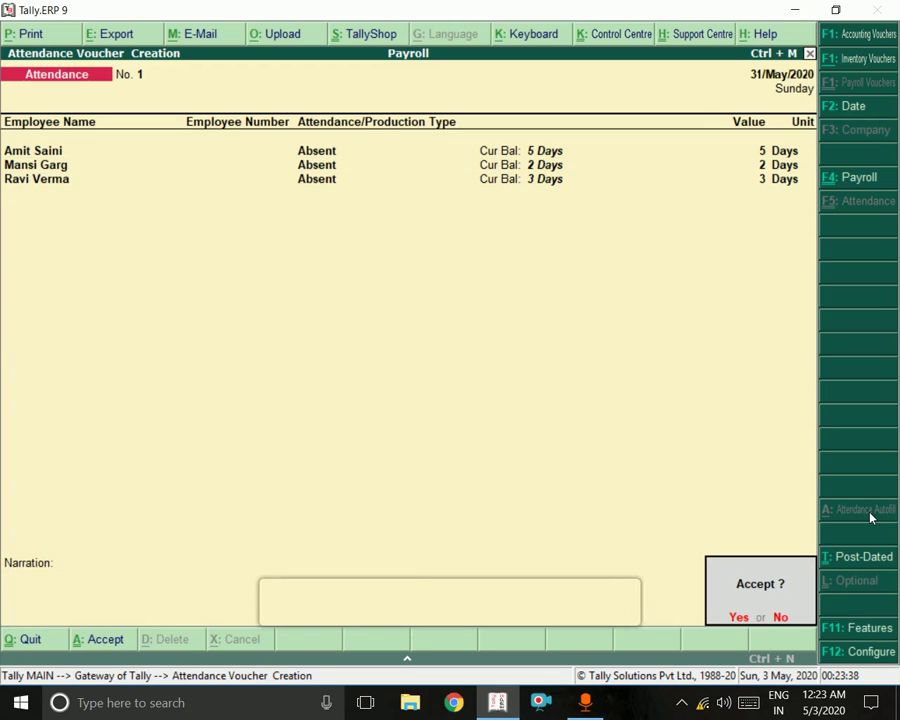
{"action": "key", "text": "Return"}
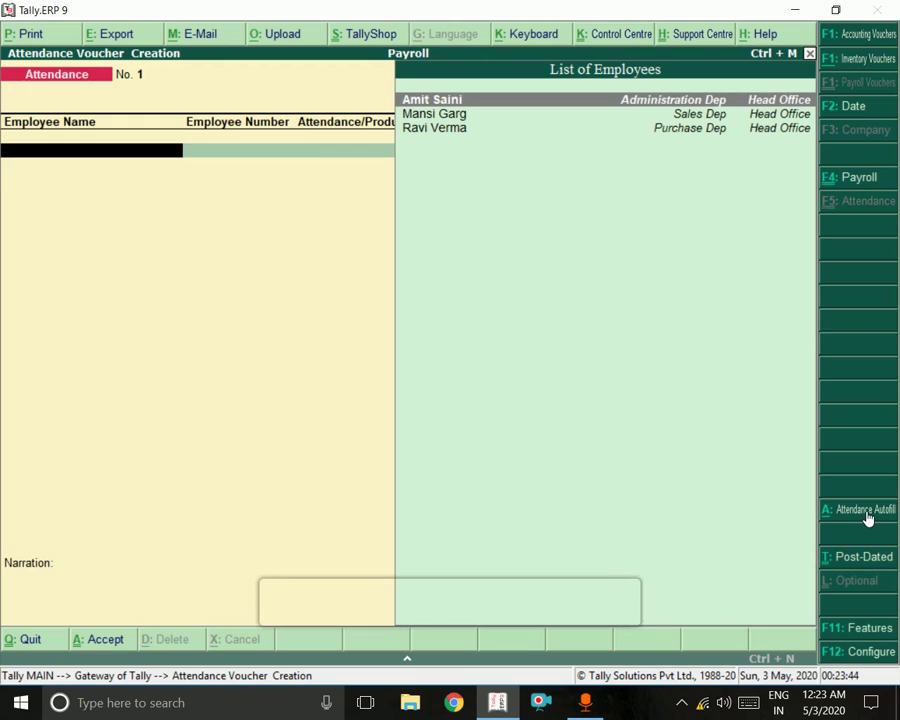
Auto-fill an attendance voucher dated 31/5/2020 for all Head Office employees with type Overtime, default value 0, sorted by Employee Name.
{"action": "left_click", "coordinate": [866, 512]}
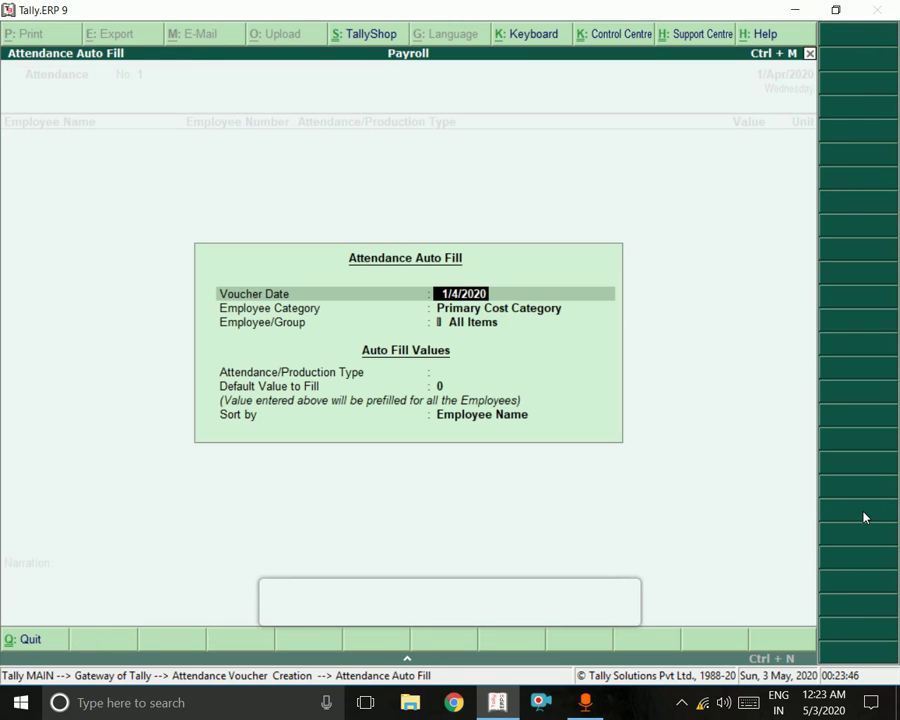
{"action": "type", "text": "31may"}
{"action": "key", "text": "Return"}
{"action": "key", "text": "Up"}
{"action": "key", "text": "Return"}
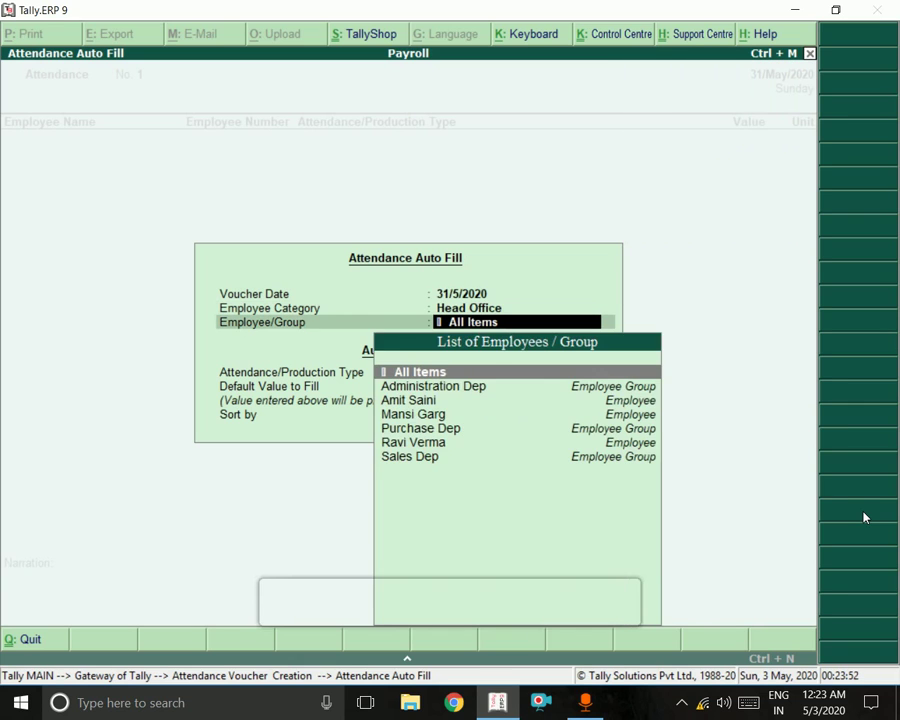
{"action": "key", "text": "Return"}
{"action": "key", "text": "Down"}
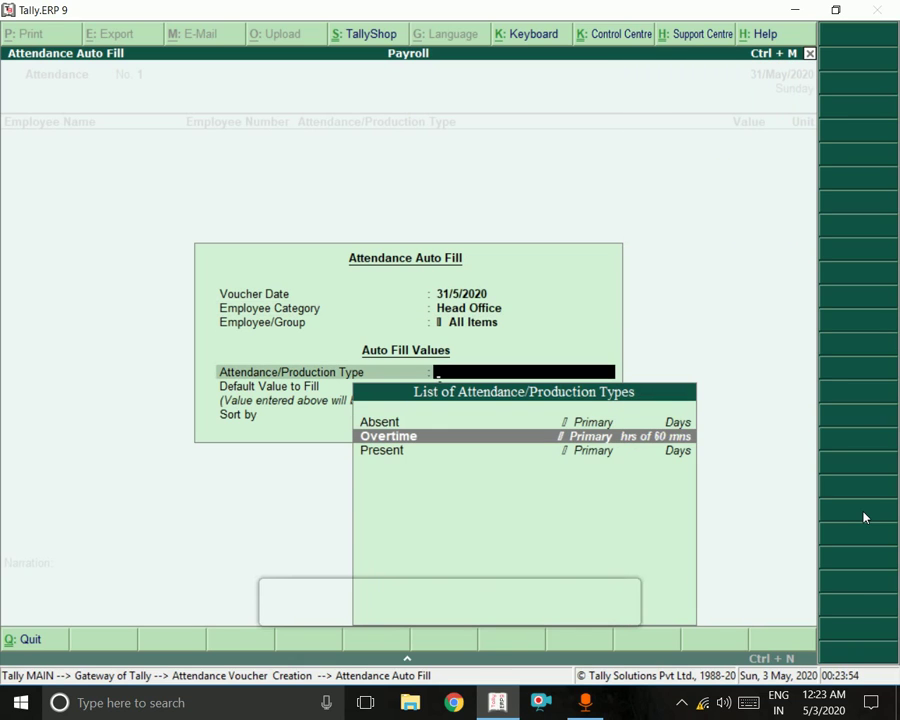
{"action": "key", "text": "Return"}
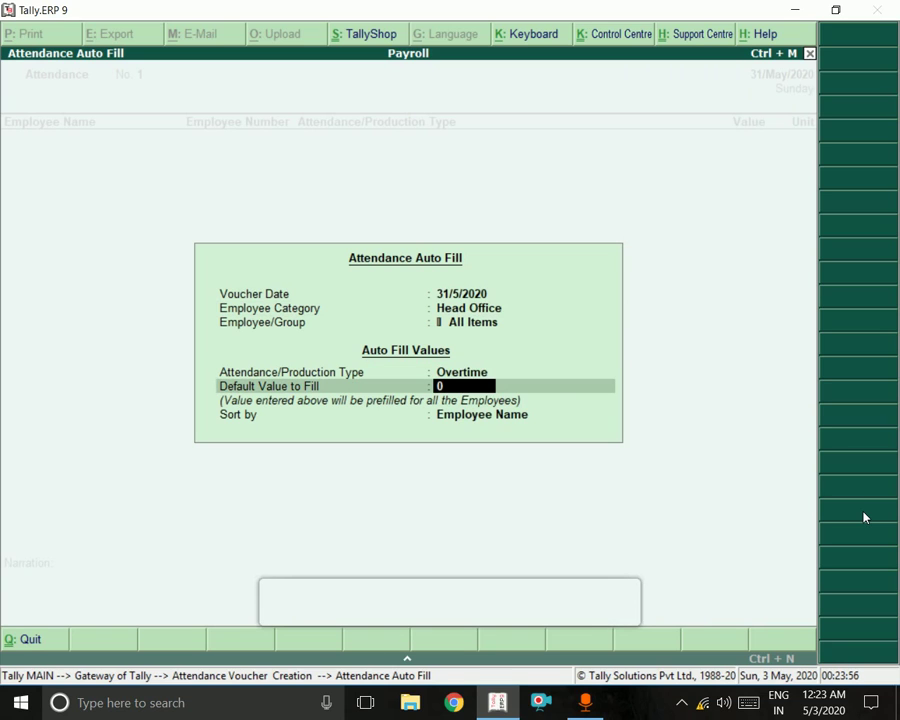
{"action": "key", "text": "Return"}
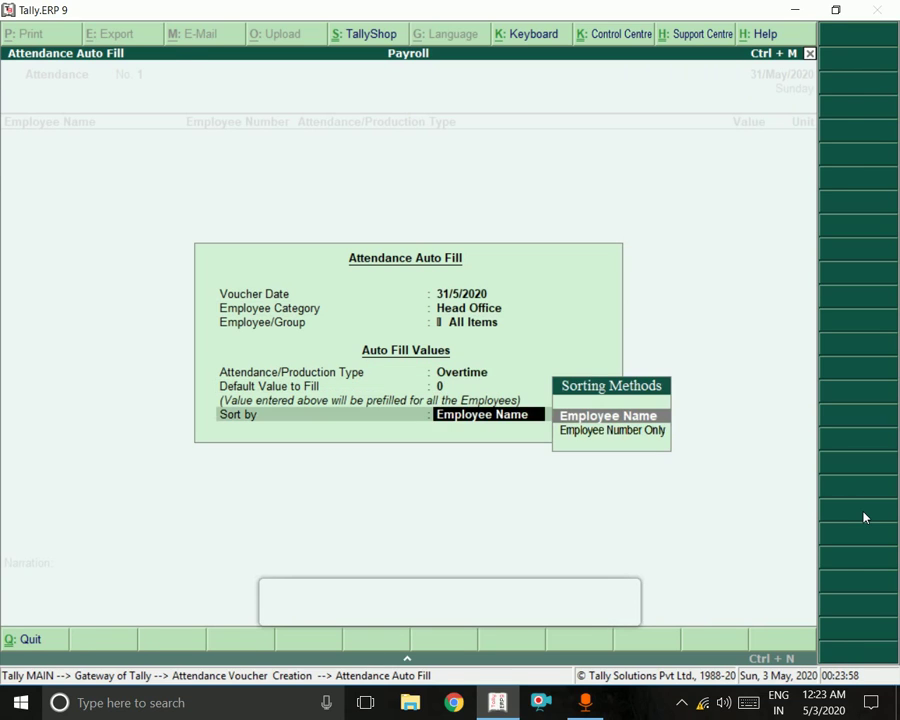
{"action": "key", "text": "Return"}
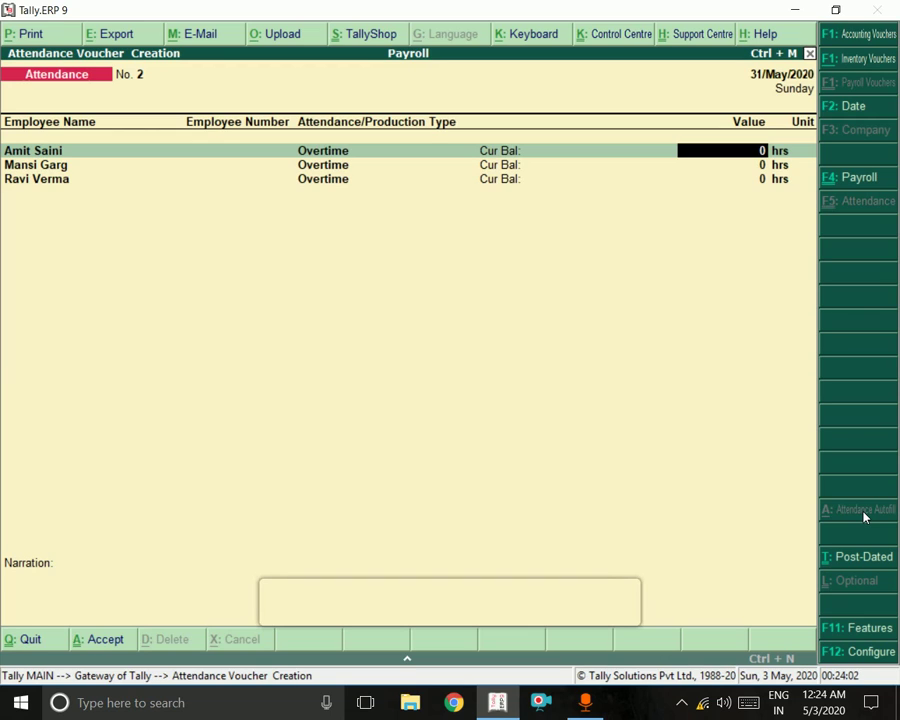
Enter 3, 2 and 5 overtime hours for the three employees in listed order and save the attendance voucher.
{"action": "type", "text": "3"}
{"action": "key", "text": "Return"}
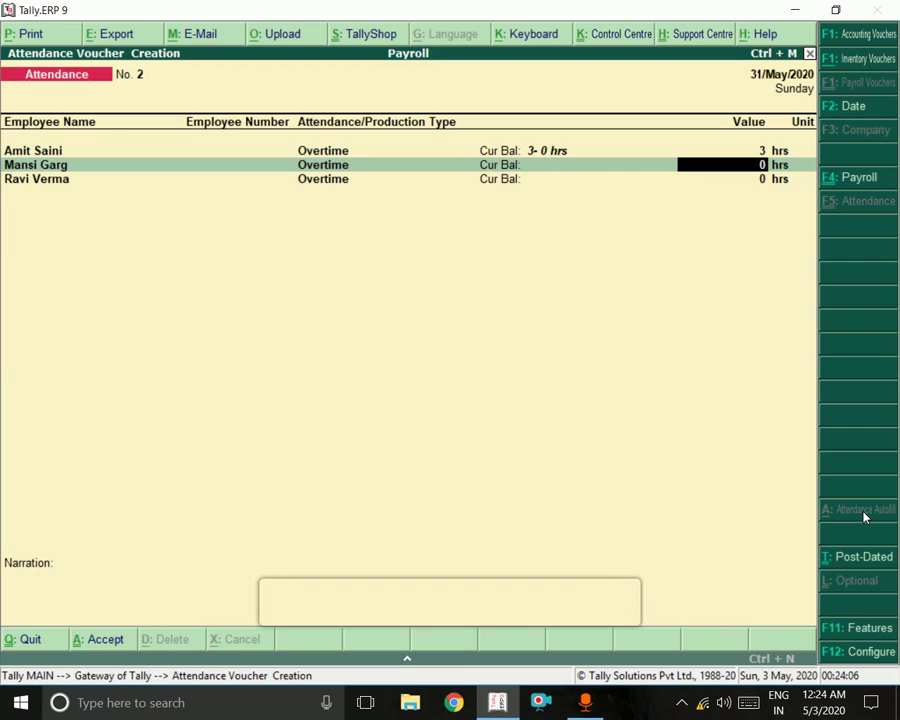
{"action": "type", "text": "2"}
{"action": "key", "text": "Return"}
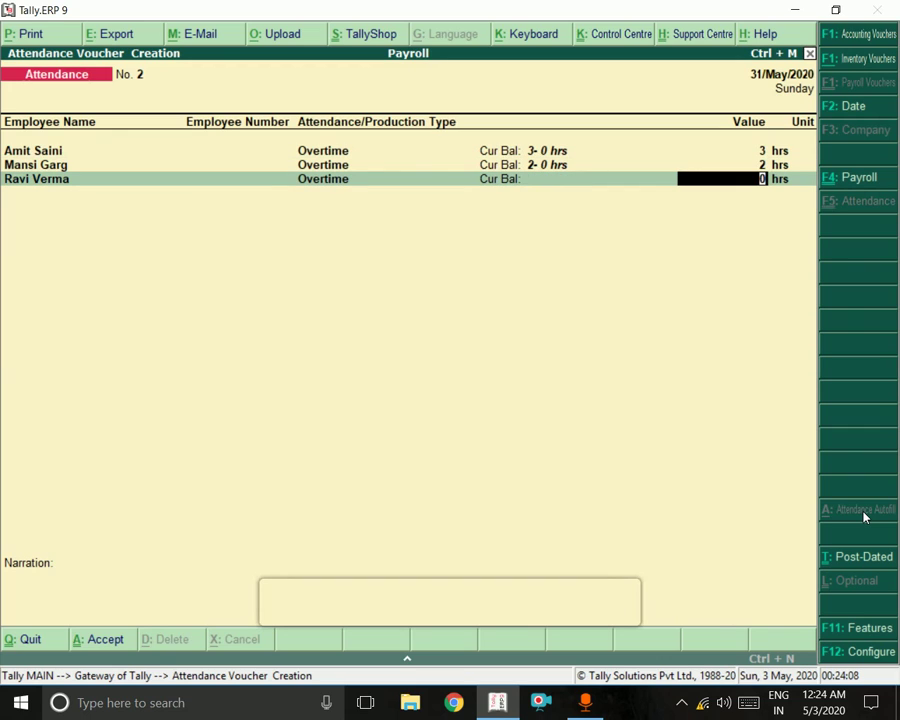
{"action": "type", "text": "5"}
{"action": "key", "text": "Return"}
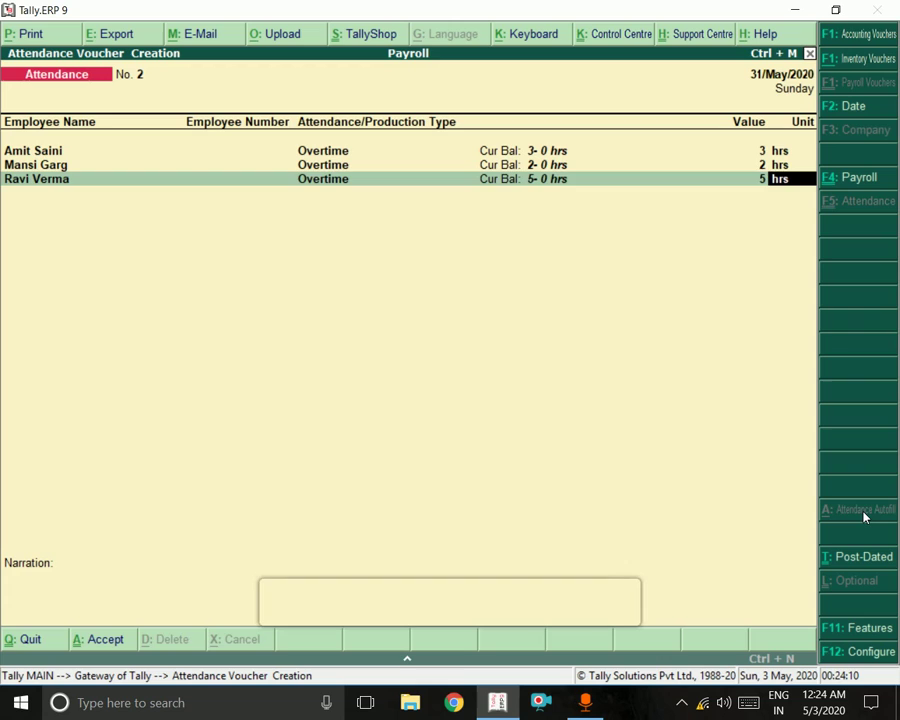
{"action": "key", "text": "Return"}
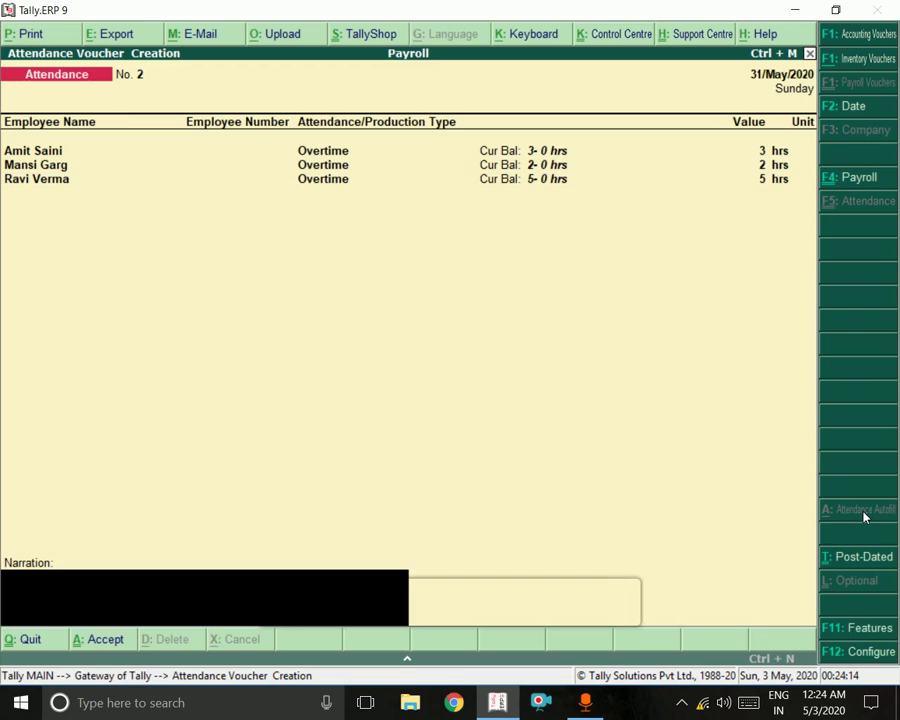
{"action": "key", "text": "Return"}
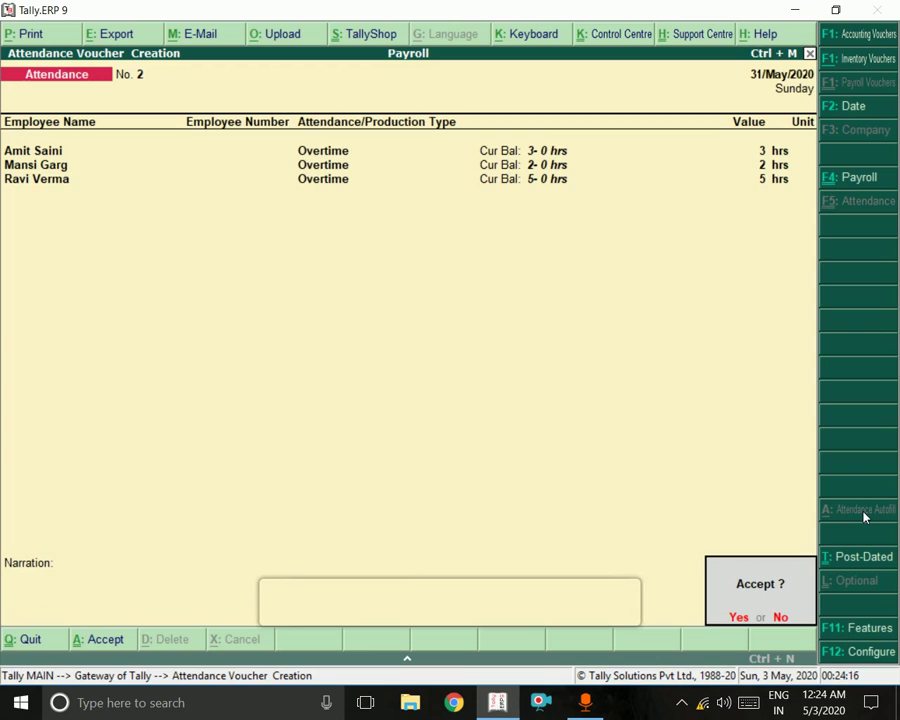
{"action": "left_click", "coordinate": [865, 517]}
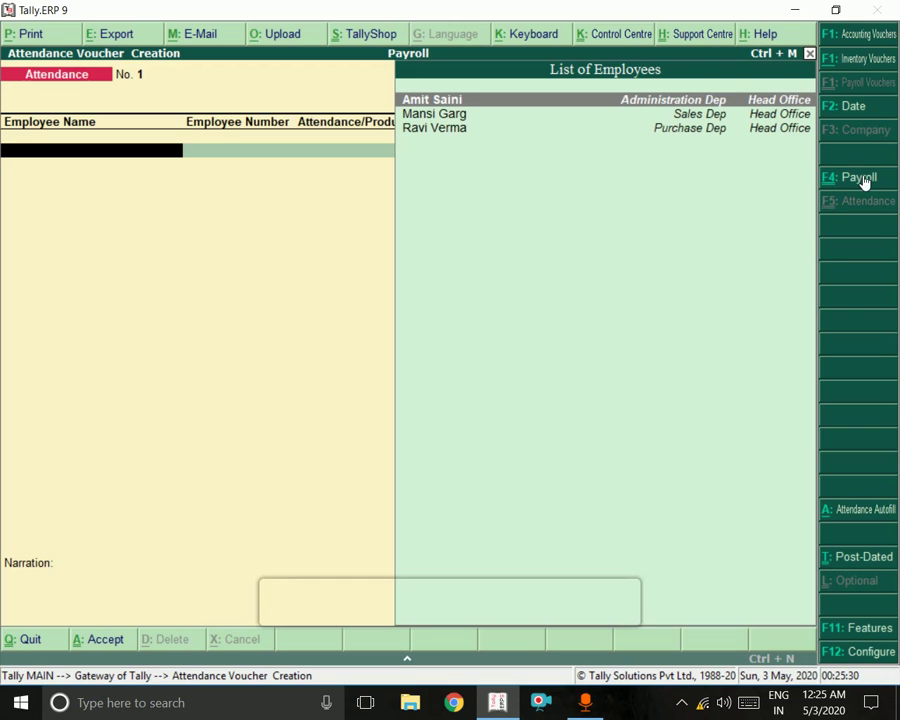
Switch to a Payroll voucher and start its autofill with the User Defined process for the period 1/5/2020 to 31/5/2020.
{"action": "left_click", "coordinate": [860, 178]}
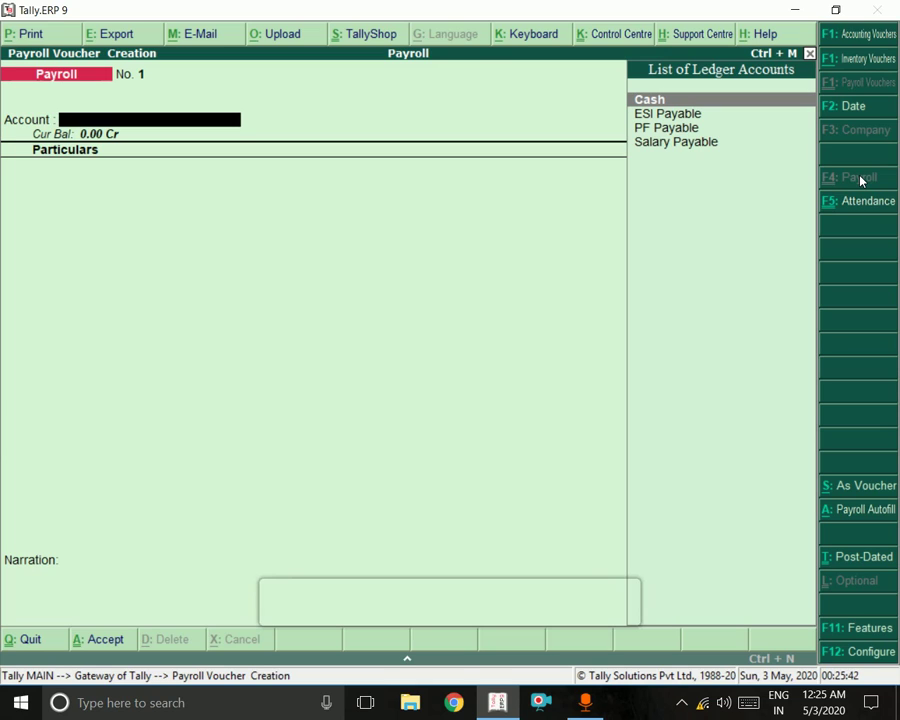
{"action": "left_click", "coordinate": [874, 515]}
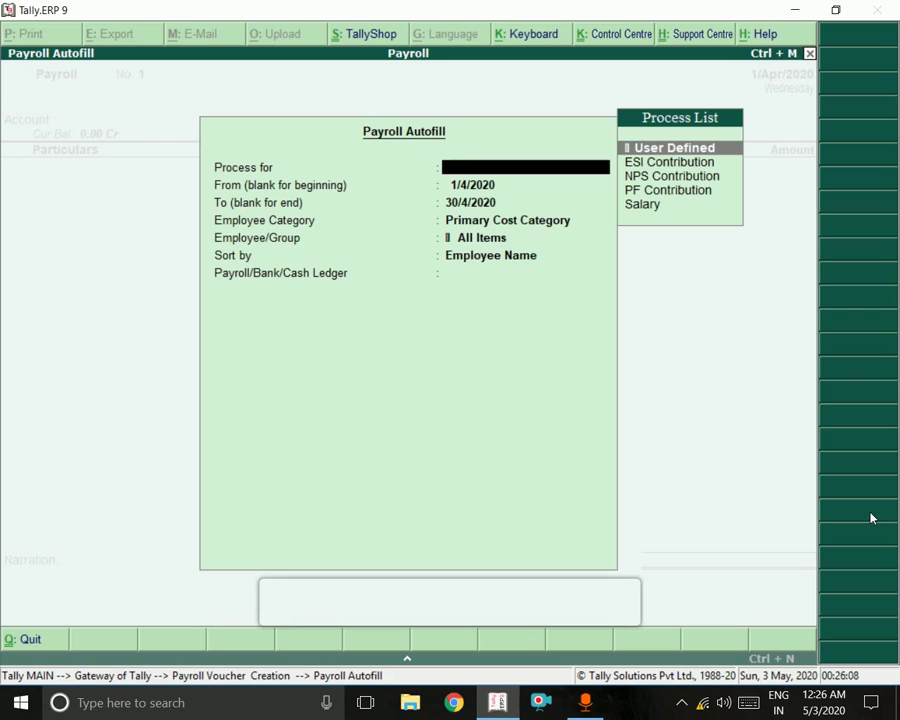
{"action": "key", "text": "Return"}
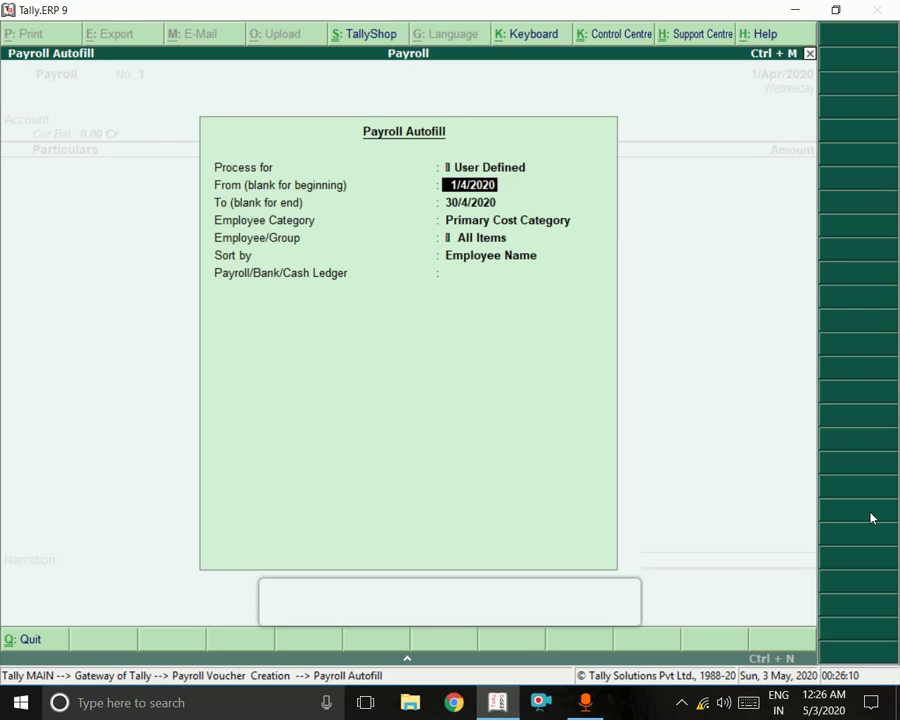
{"action": "type", "text": "1may"}
{"action": "key", "text": "Return"}
{"action": "type", "text": "3"}
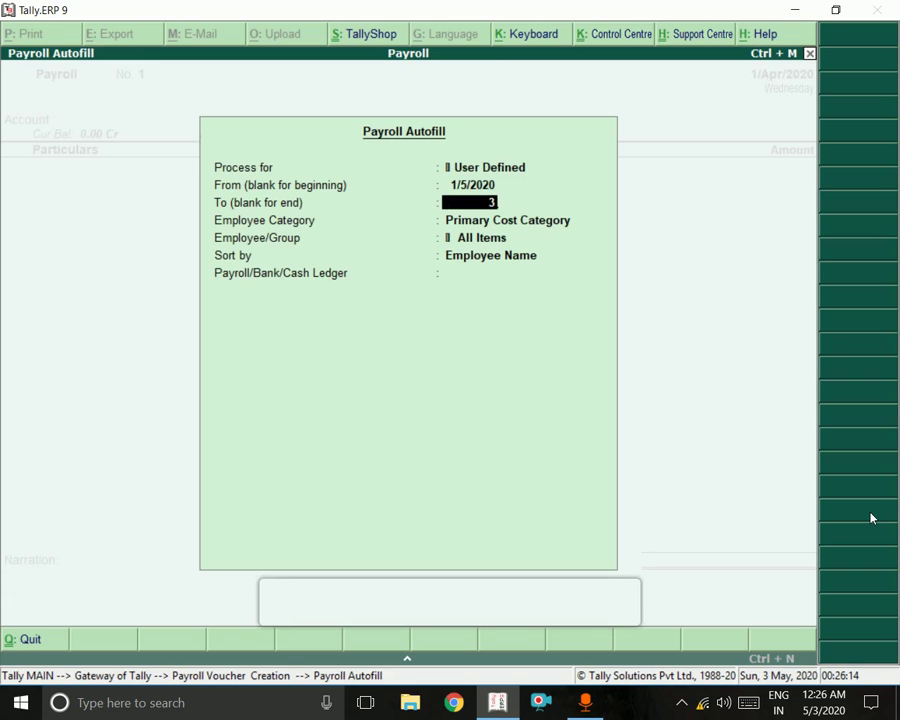
{"action": "type", "text": "1may"}
{"action": "key", "text": "Return"}
Complete the payroll autofill for all Head Office employees, sorted by Employee Name, with Salary Payable as the ledger.
{"action": "key", "text": "Up"}
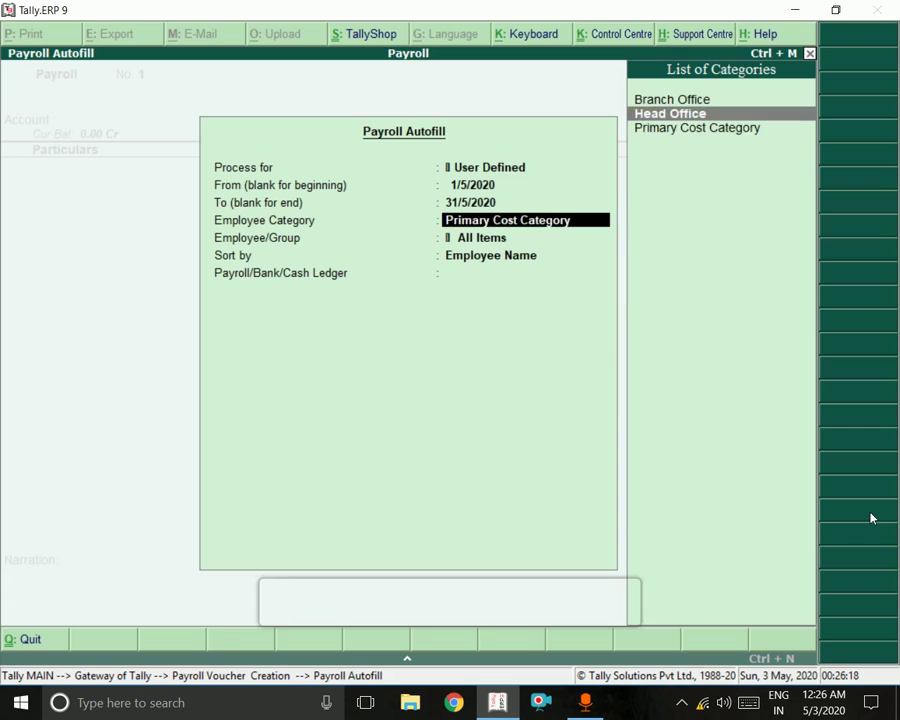
{"action": "key", "text": "Return"}
{"action": "key", "text": "Return"}
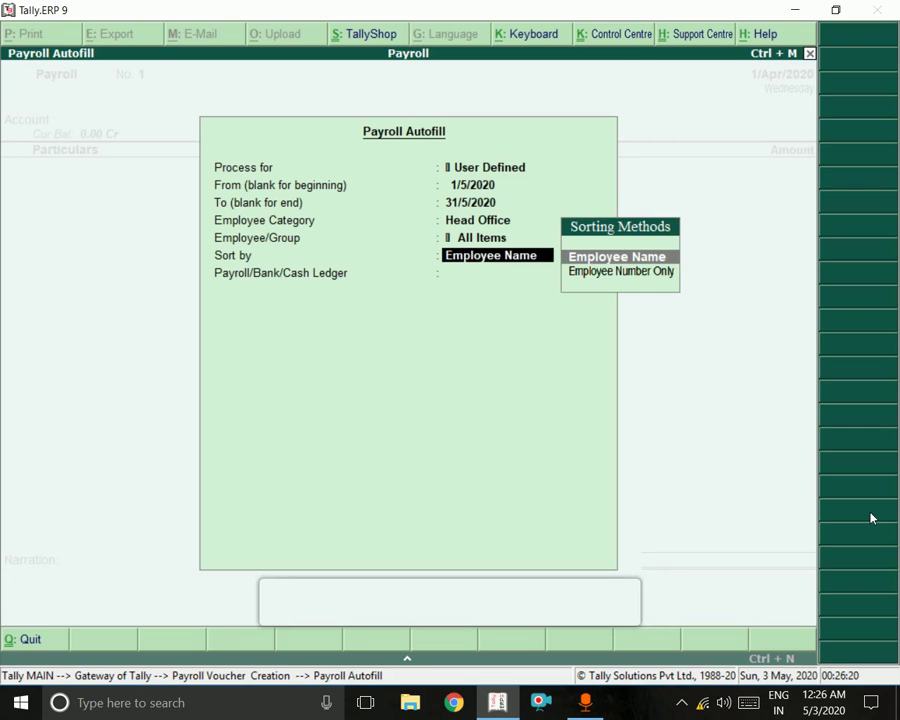
{"action": "key", "text": "Return"}
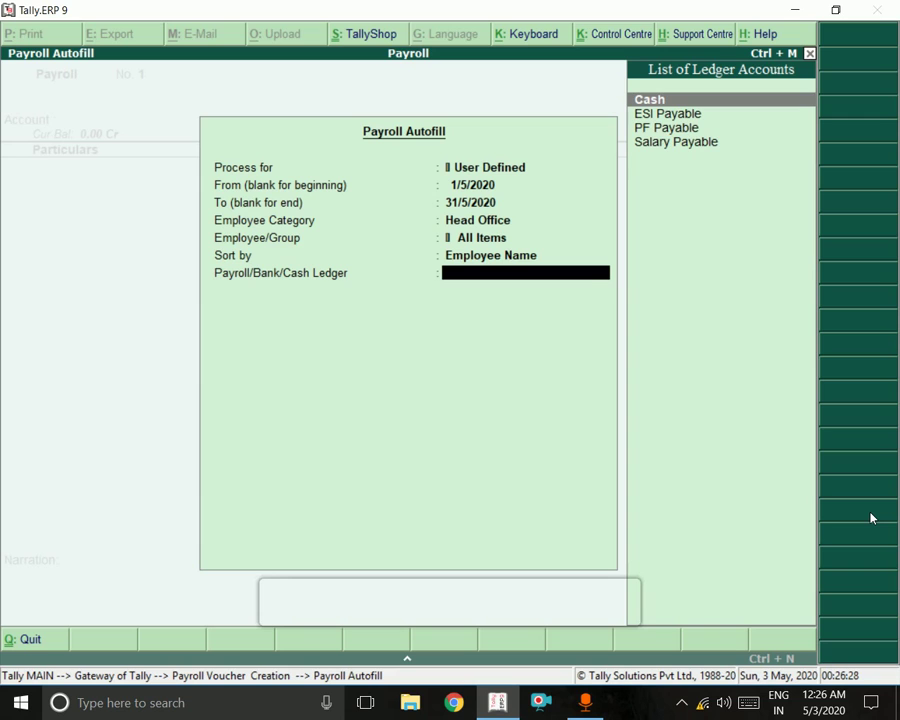
{"action": "key", "text": "Down"}
{"action": "key", "text": "Down"}
{"action": "key", "text": "Down"}
{"action": "key", "text": "Return"}
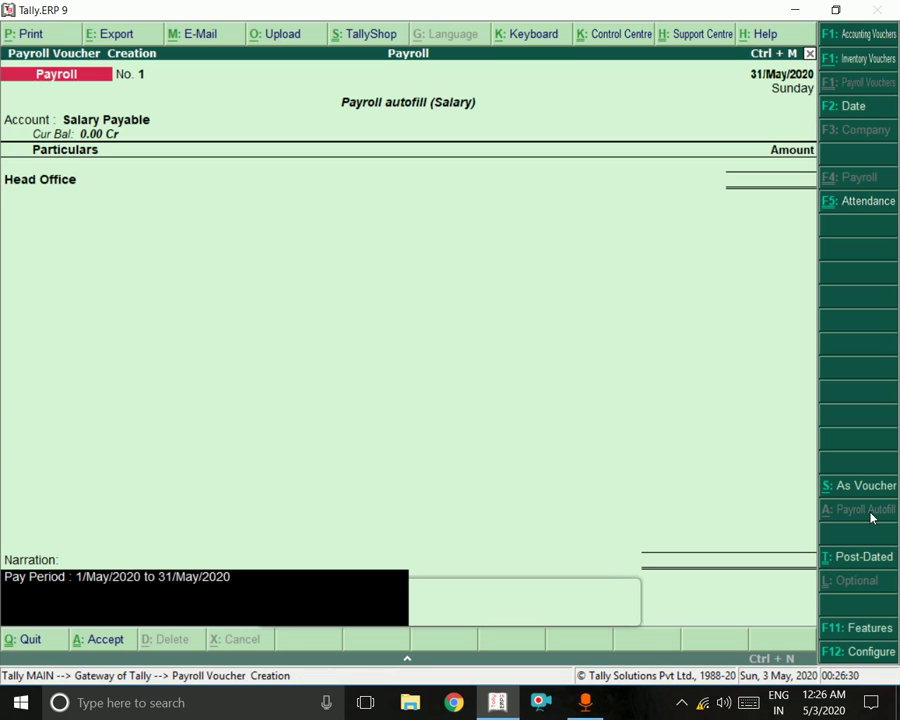